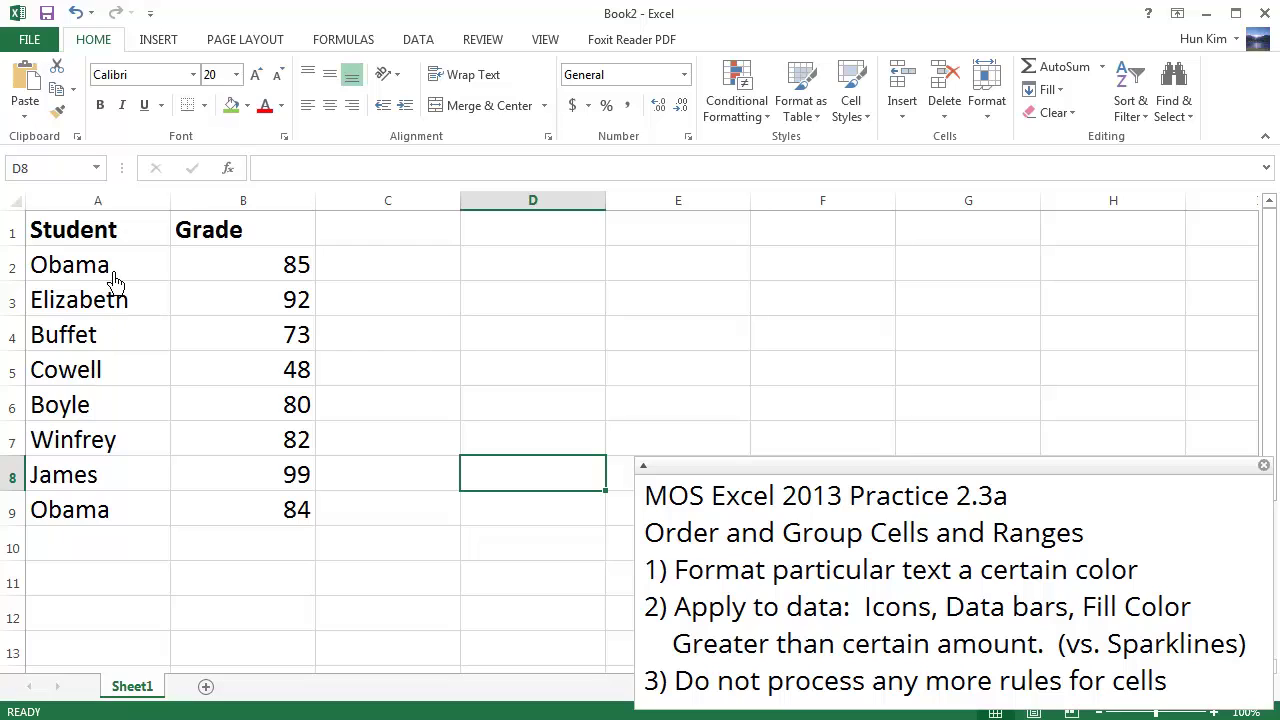
Select the student names in A2:A9 and show the Highlight Cells Rules options
{"action": "left_click_drag", "start_coordinate": [97, 281], "coordinate": [107, 516]}
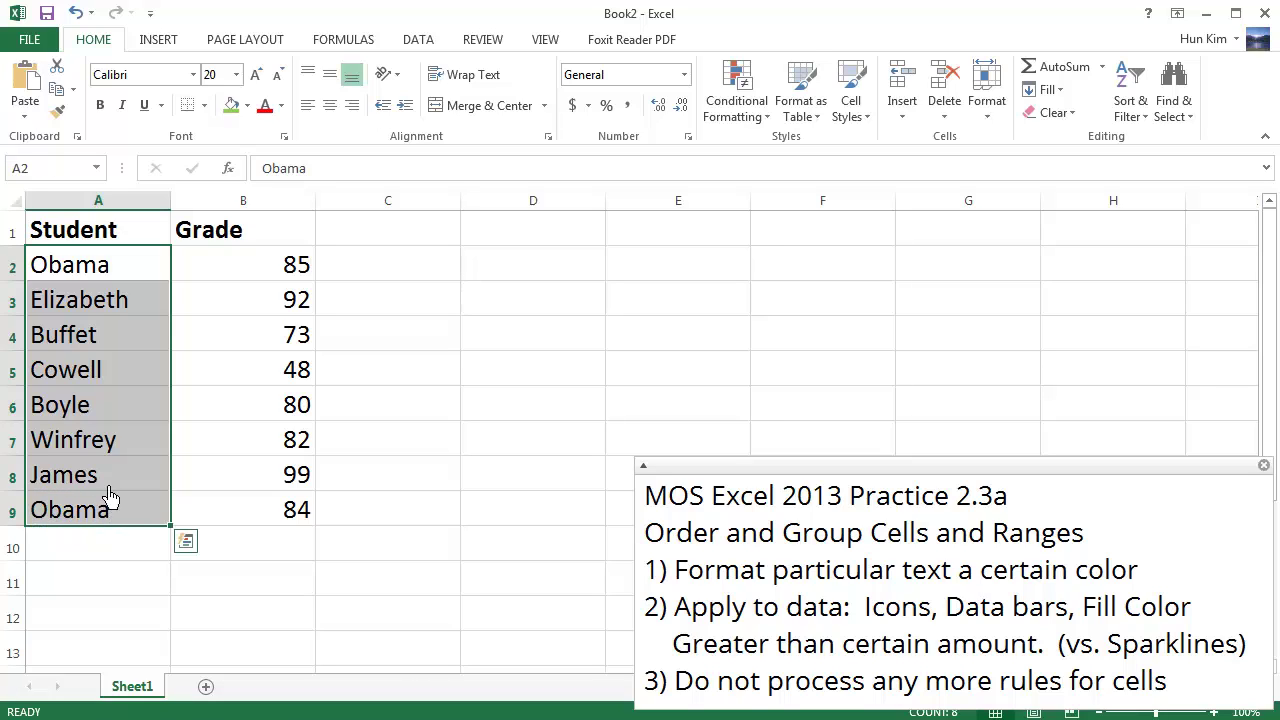
{"action": "left_click", "coordinate": [758, 119]}
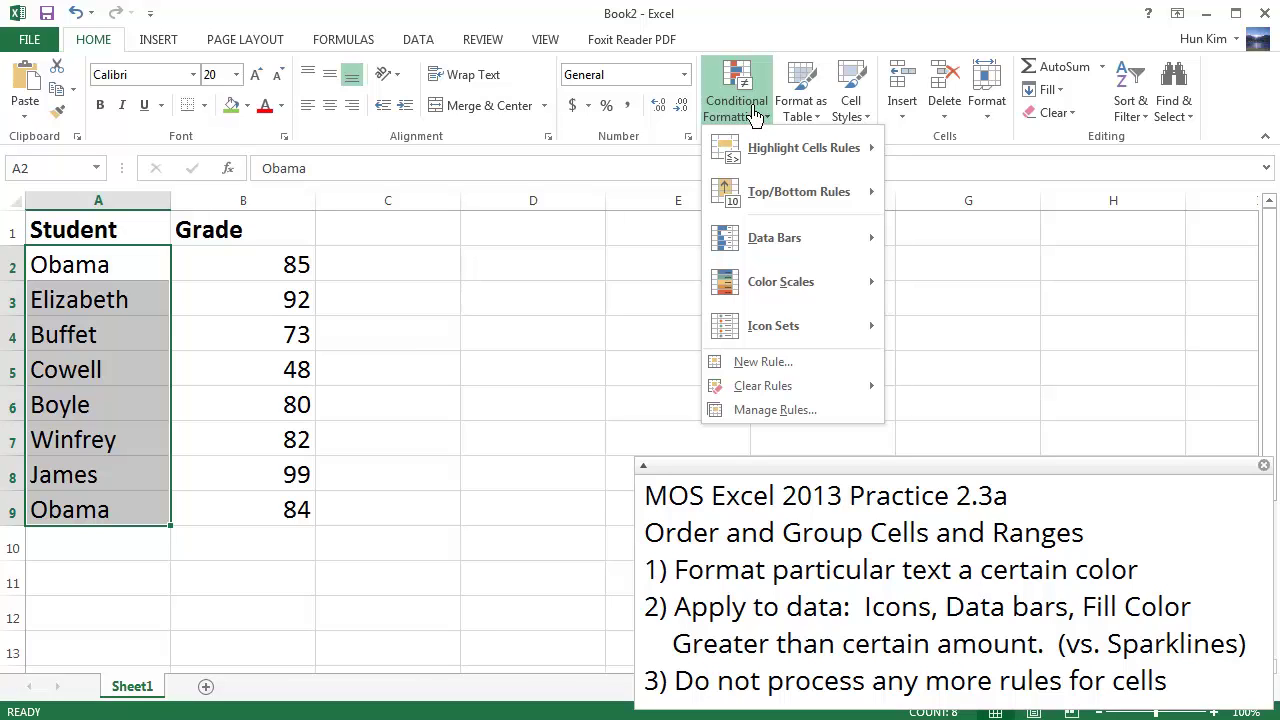
{"action": "mouse_move", "coordinate": [798, 160]}
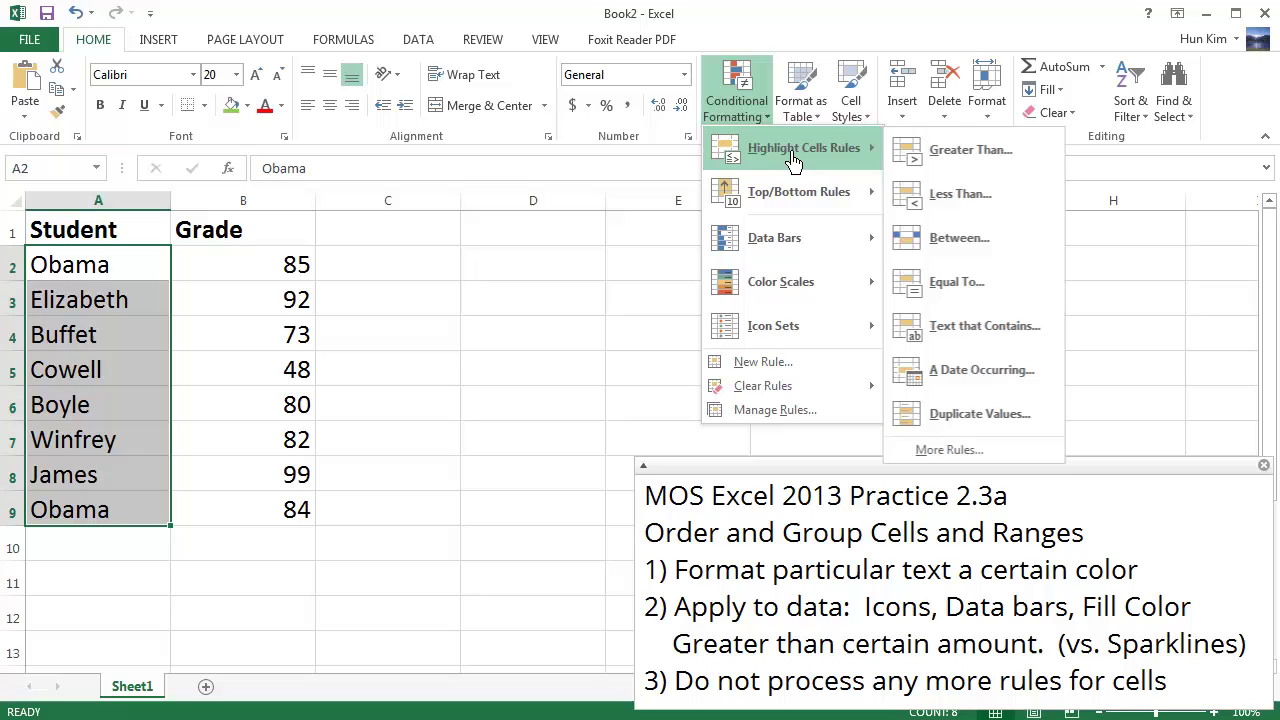
Start a Text That Contains rule matching 'obama' and list its preset formats
{"action": "left_click", "coordinate": [975, 345]}
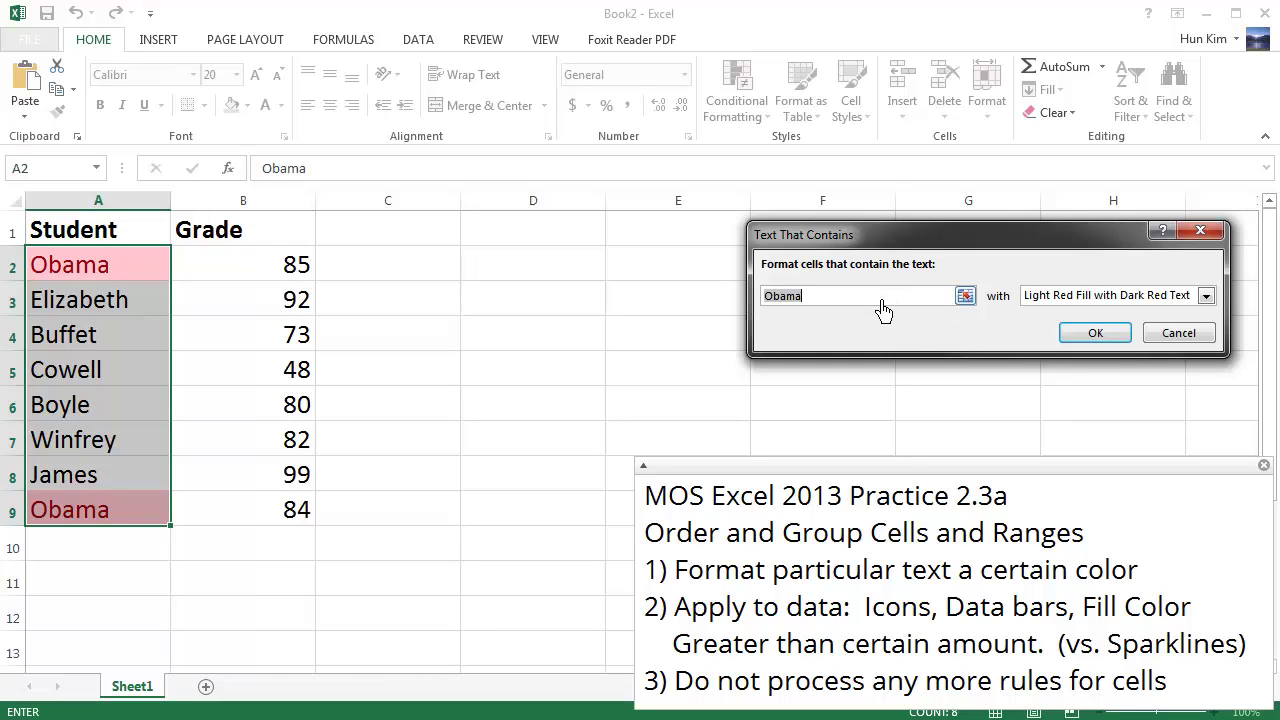
{"action": "double_click", "coordinate": [804, 294]}
{"action": "left_click", "coordinate": [826, 304]}
{"action": "left_click_drag", "start_coordinate": [843, 314], "coordinate": [748, 316]}
{"action": "type", "text": "obama"}
{"action": "left_click", "coordinate": [1084, 300]}
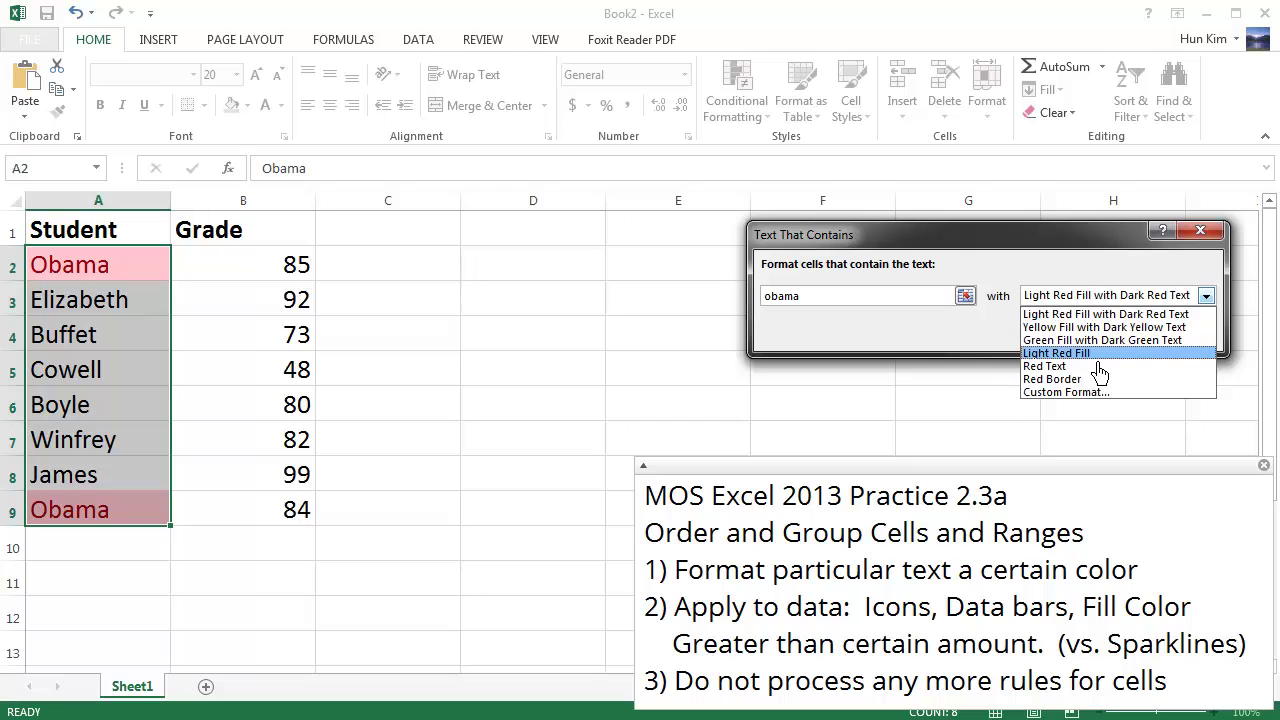
Give the Obama rule a custom gradient fill from red to orange, shaded diagonal up
{"action": "left_click", "coordinate": [1066, 392]}
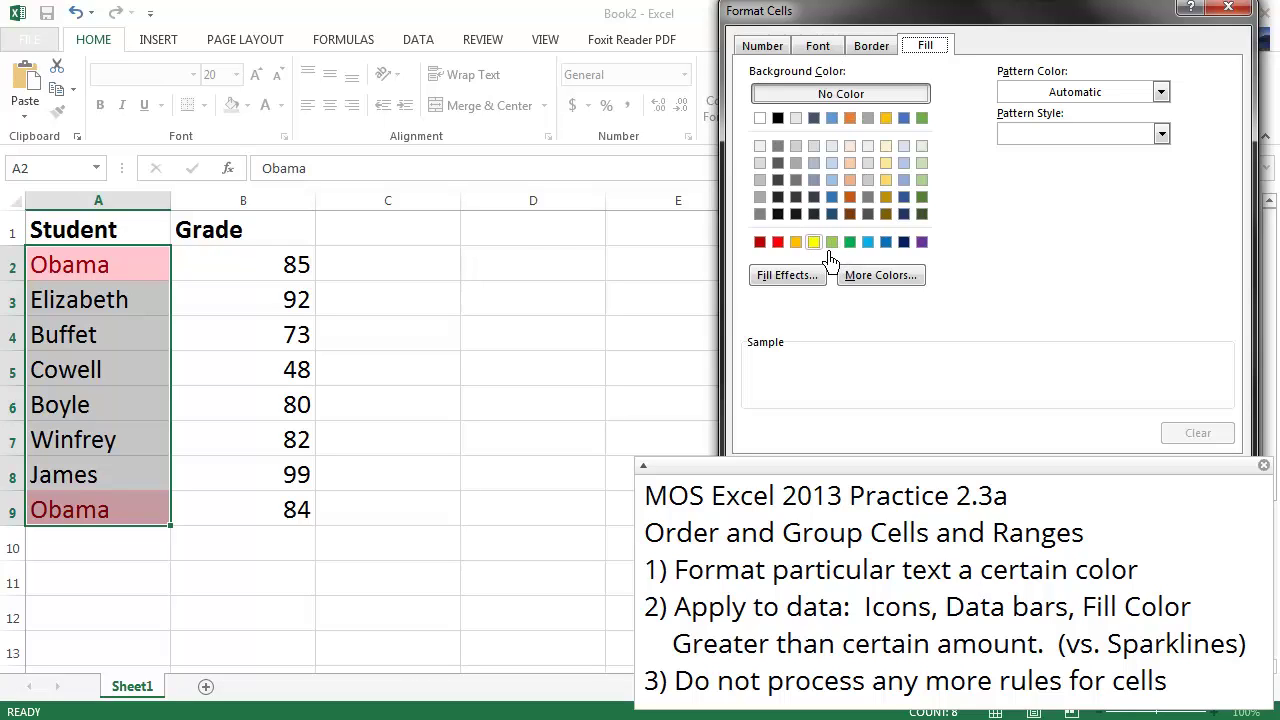
{"action": "left_click", "coordinate": [780, 245]}
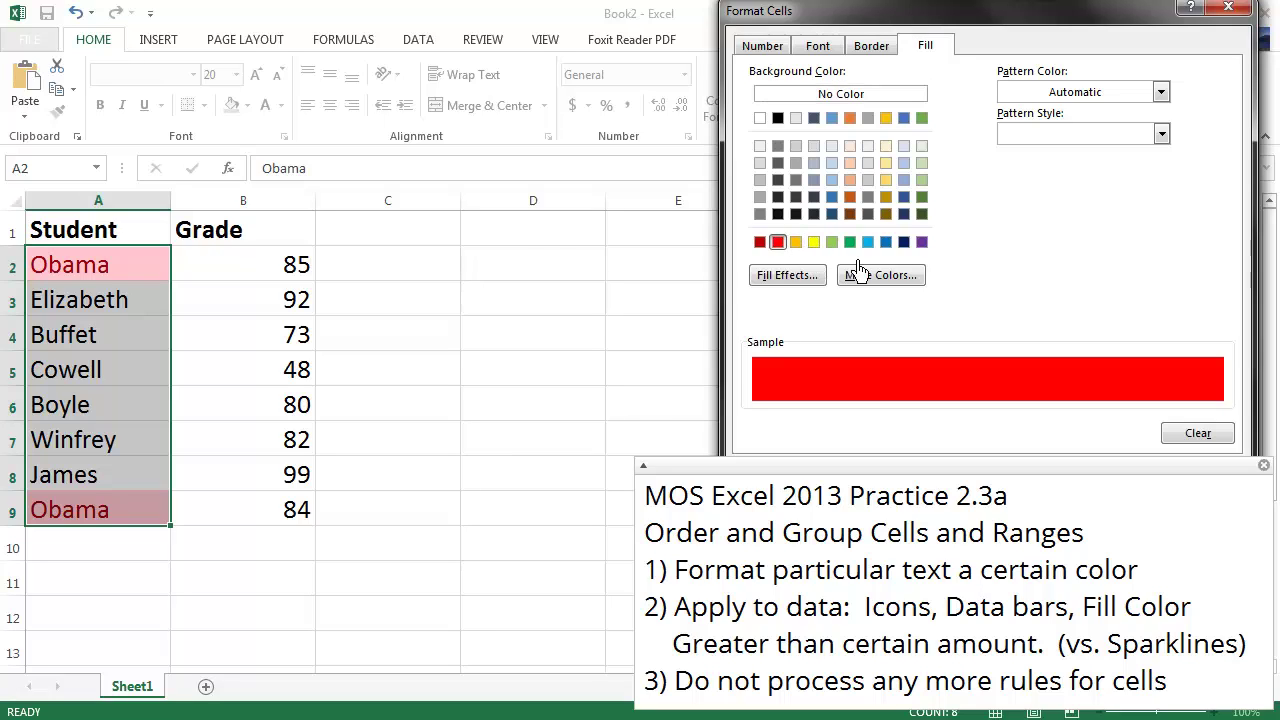
{"action": "left_click", "coordinate": [788, 276]}
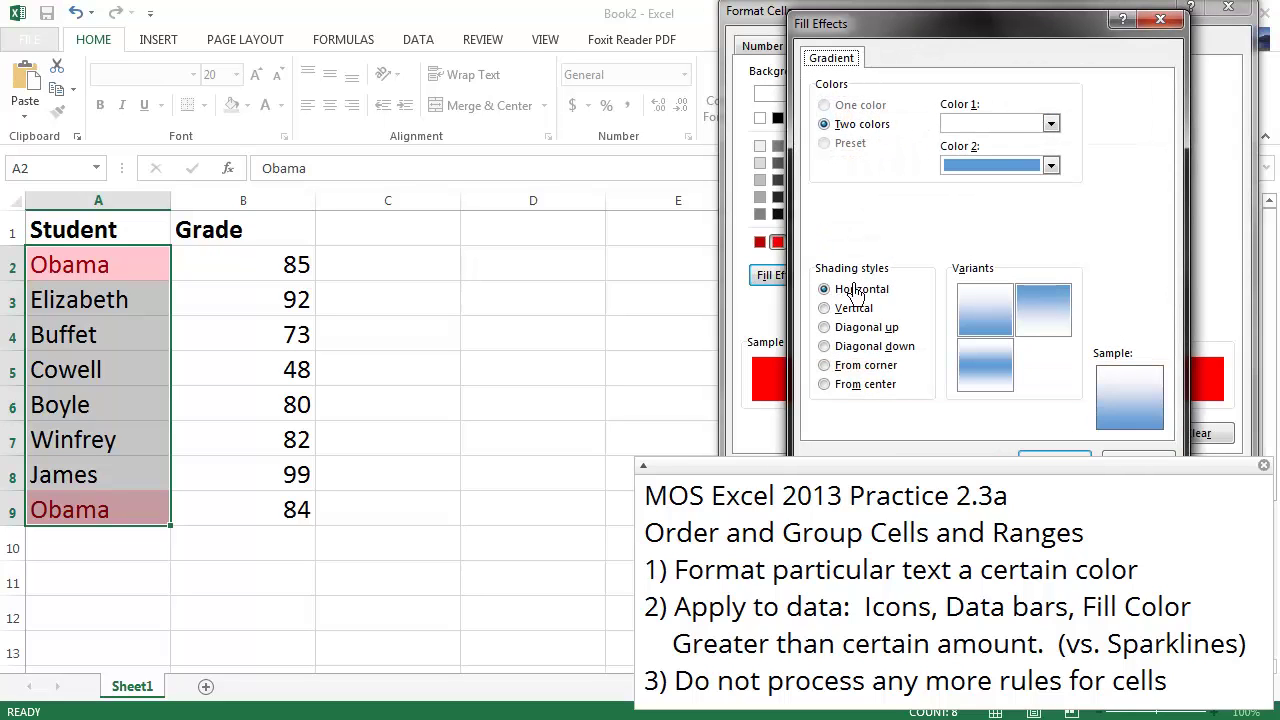
{"action": "left_click", "coordinate": [1050, 123]}
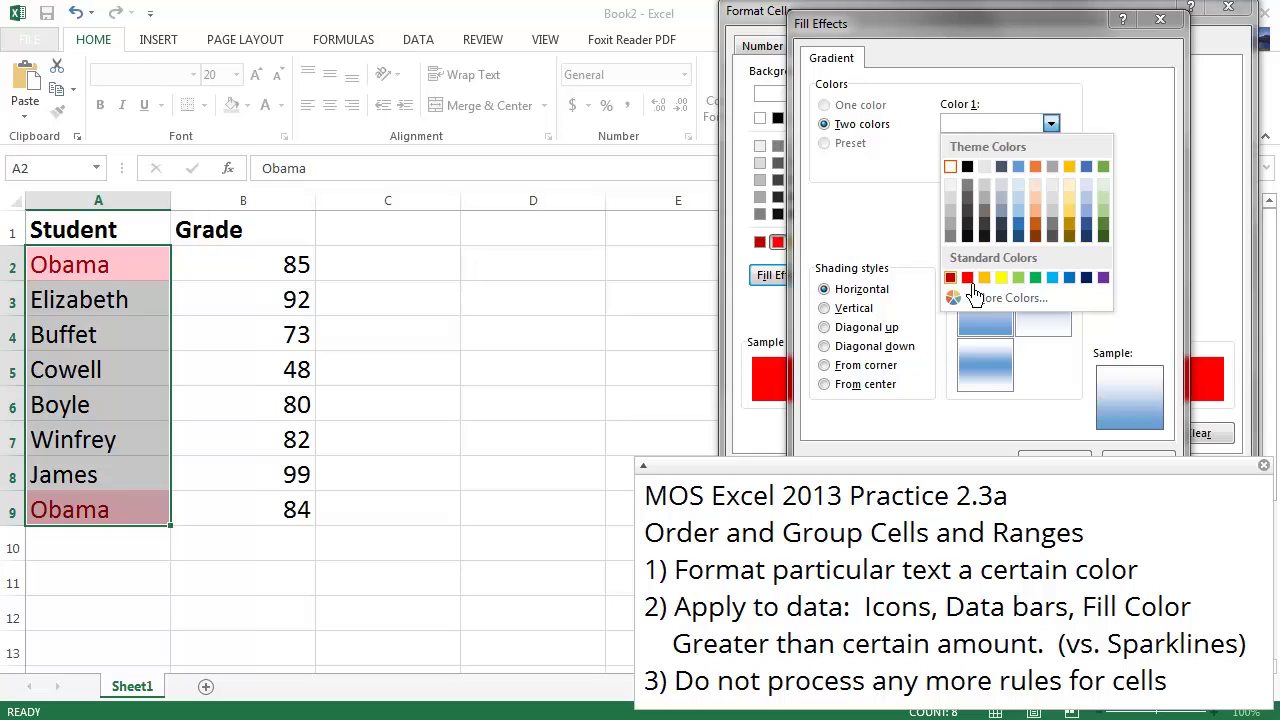
{"action": "left_click", "coordinate": [970, 278]}
{"action": "left_click", "coordinate": [990, 167]}
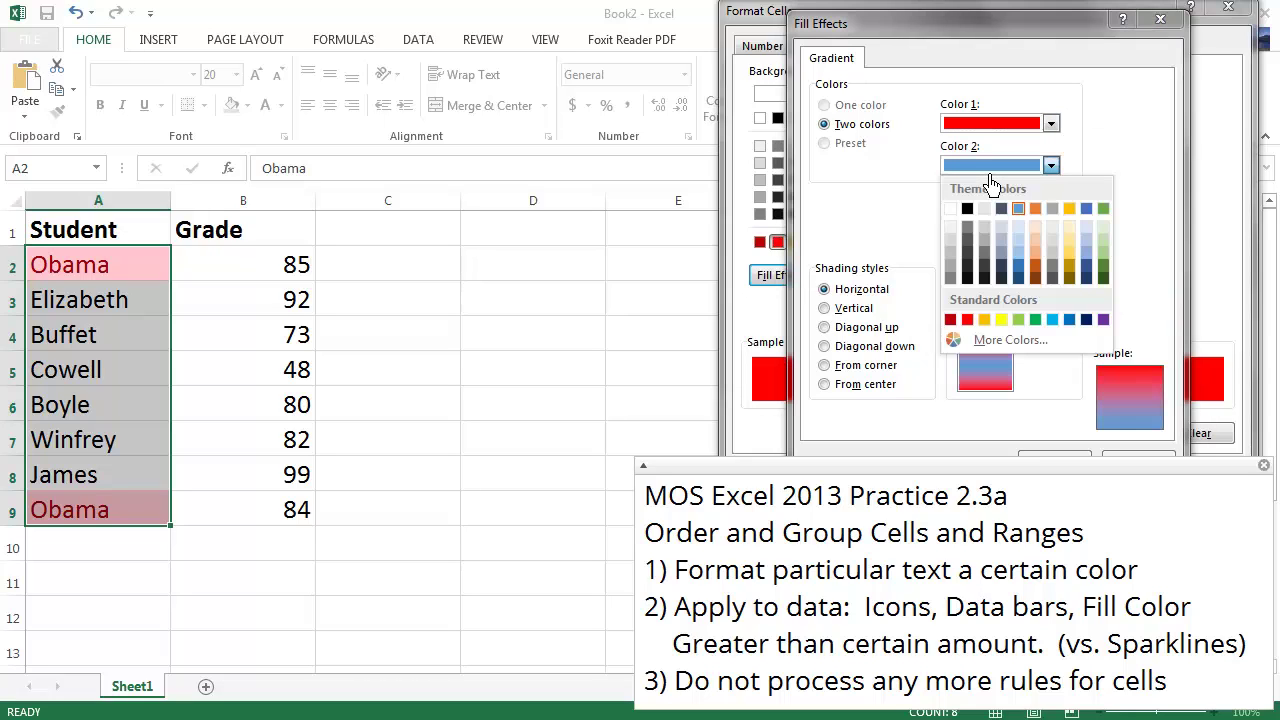
{"action": "left_click", "coordinate": [998, 338]}
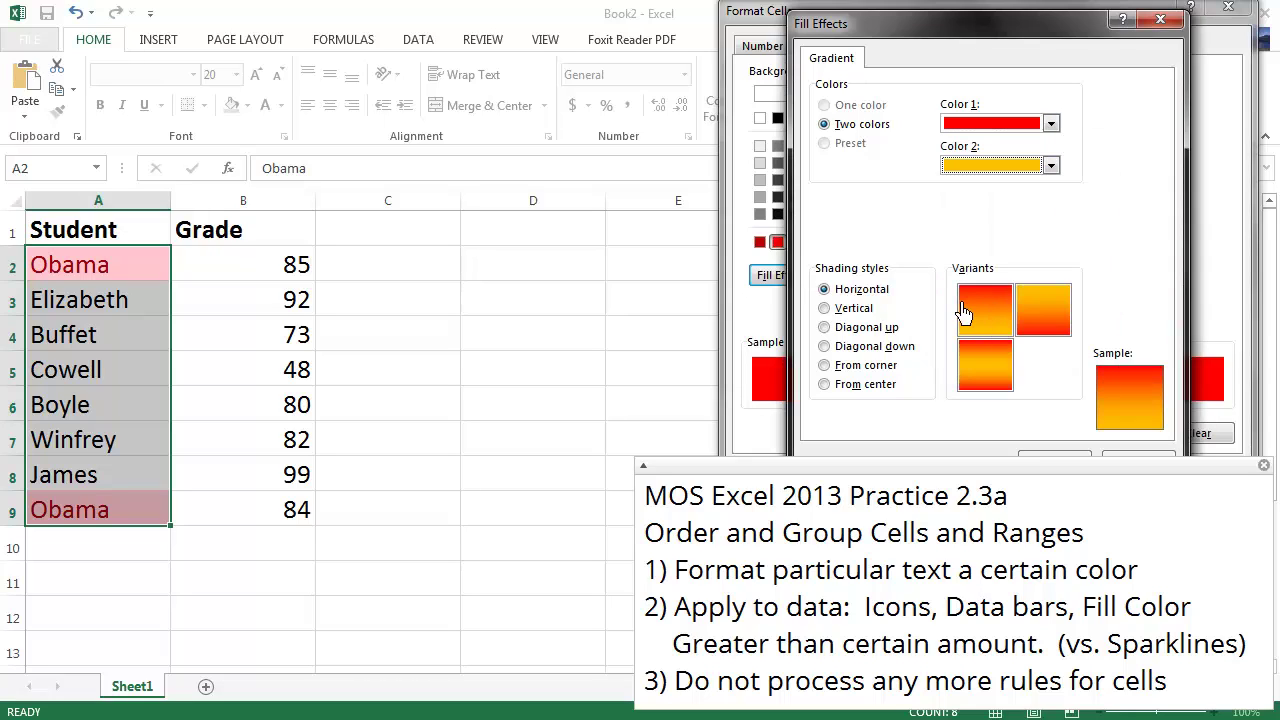
{"action": "left_click", "coordinate": [865, 332]}
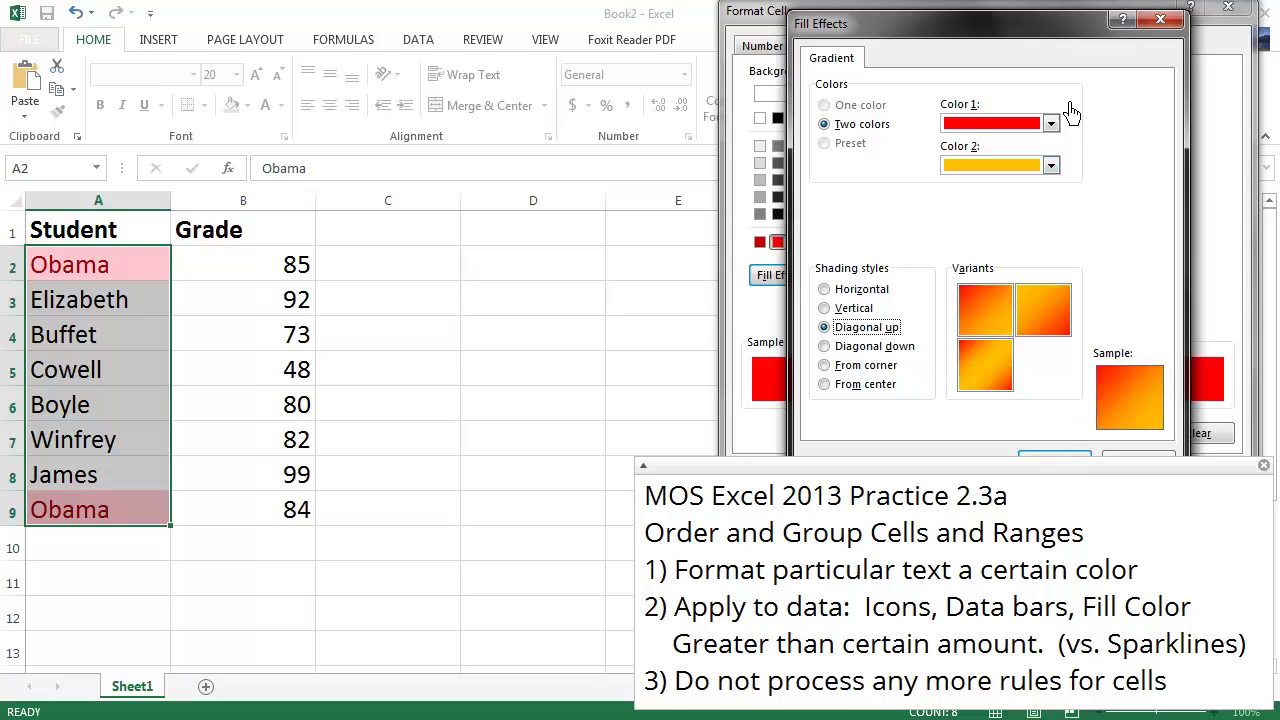
Accept the gradient, add Bold font style, and confirm the Obama text-contains rule
{"action": "left_click", "coordinate": [1080, 466]}
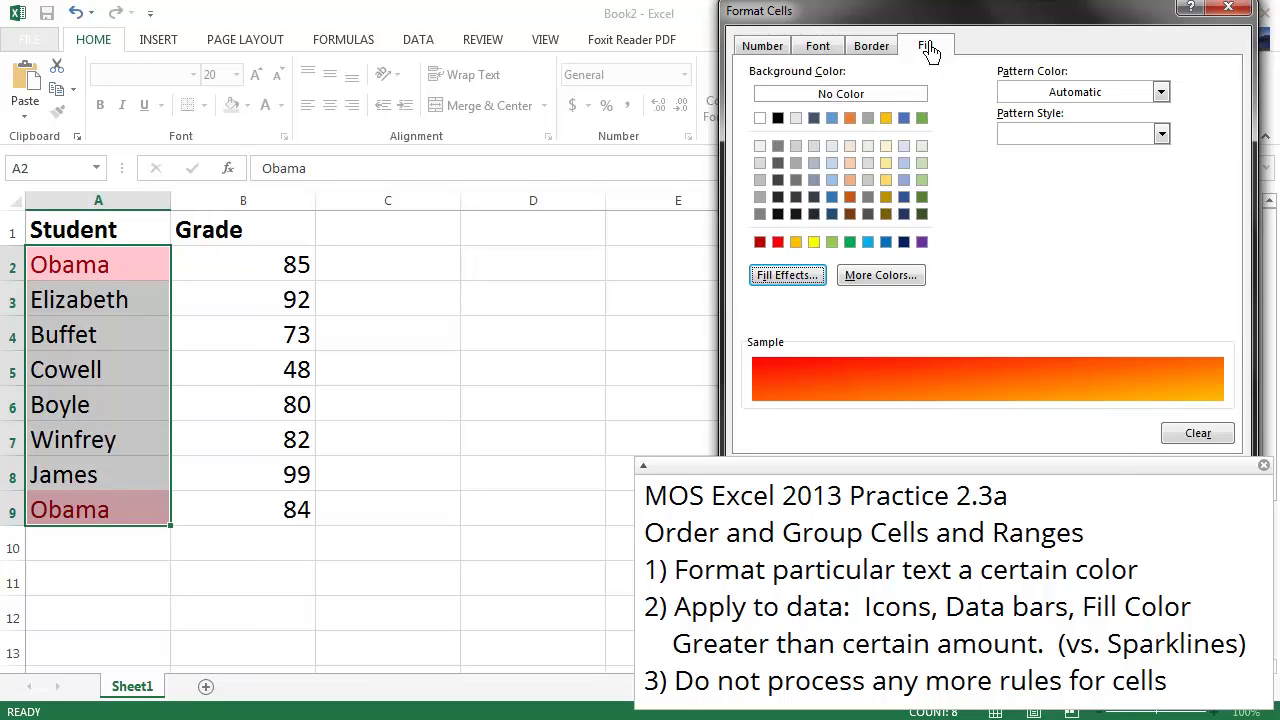
{"action": "left_click", "coordinate": [836, 55]}
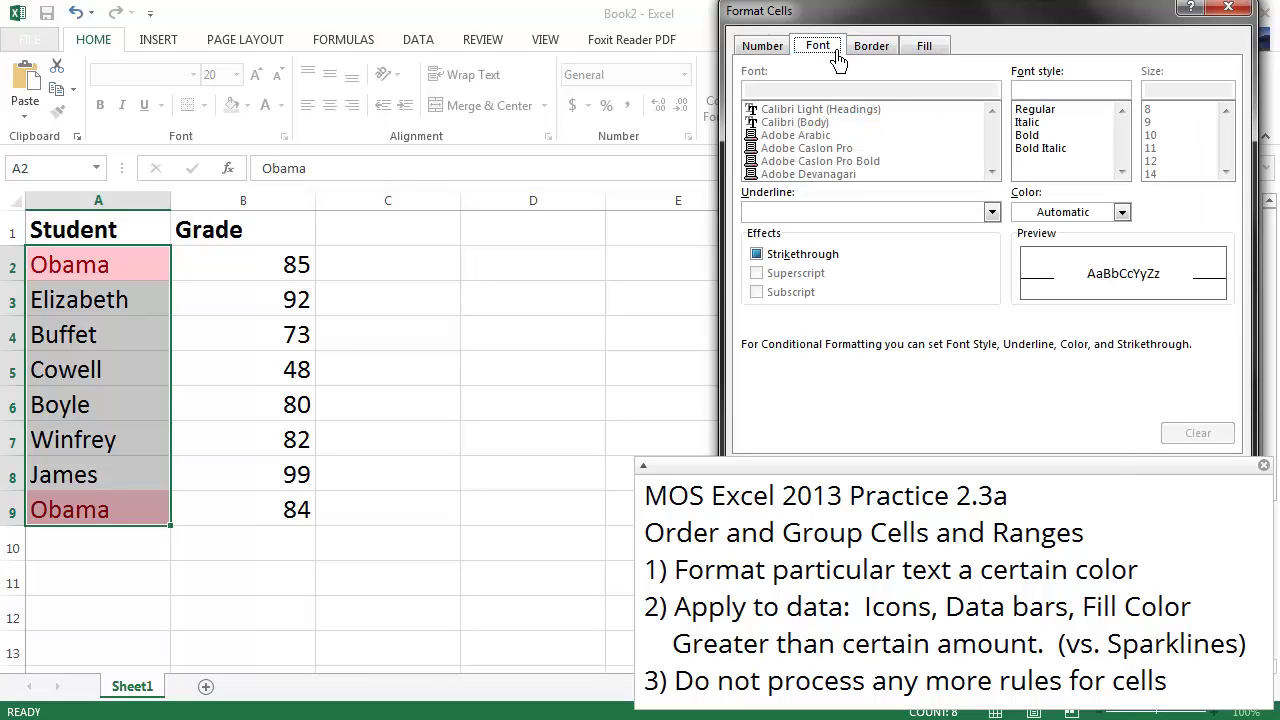
{"action": "left_click", "coordinate": [1040, 135]}
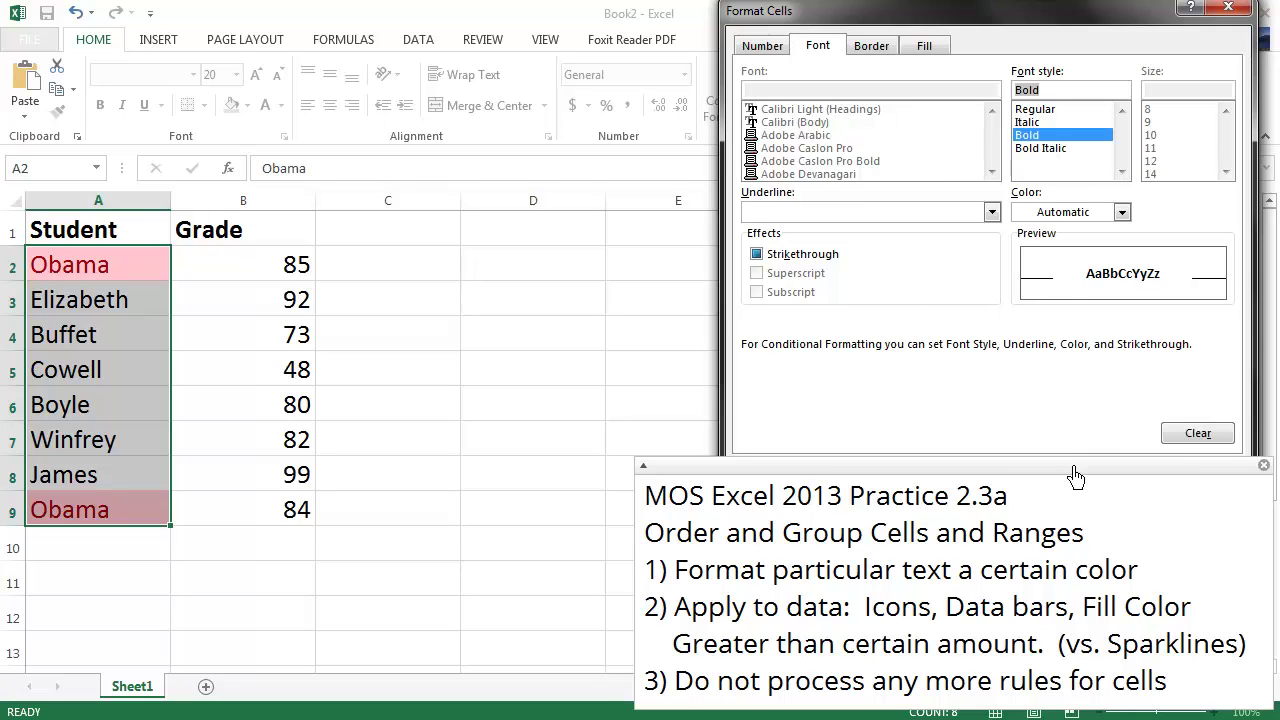
{"action": "left_click_drag", "start_coordinate": [1075, 477], "coordinate": [996, 541]}
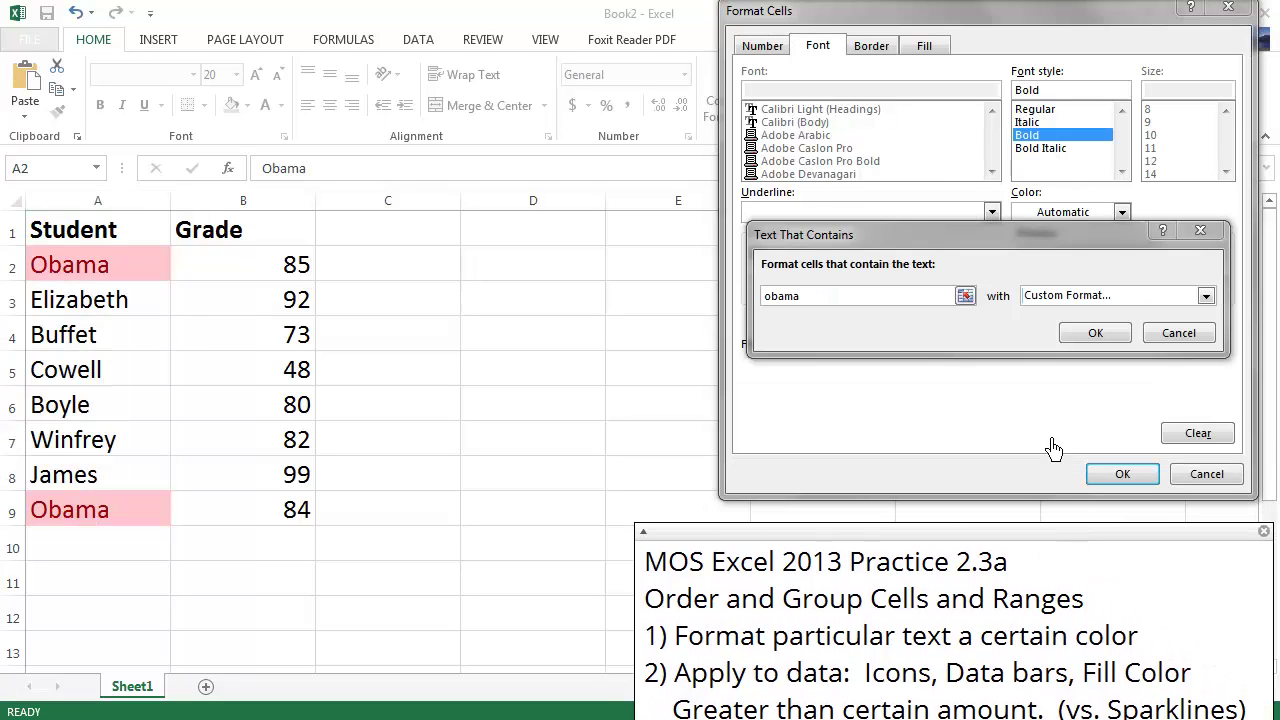
{"action": "left_click", "coordinate": [1110, 343]}
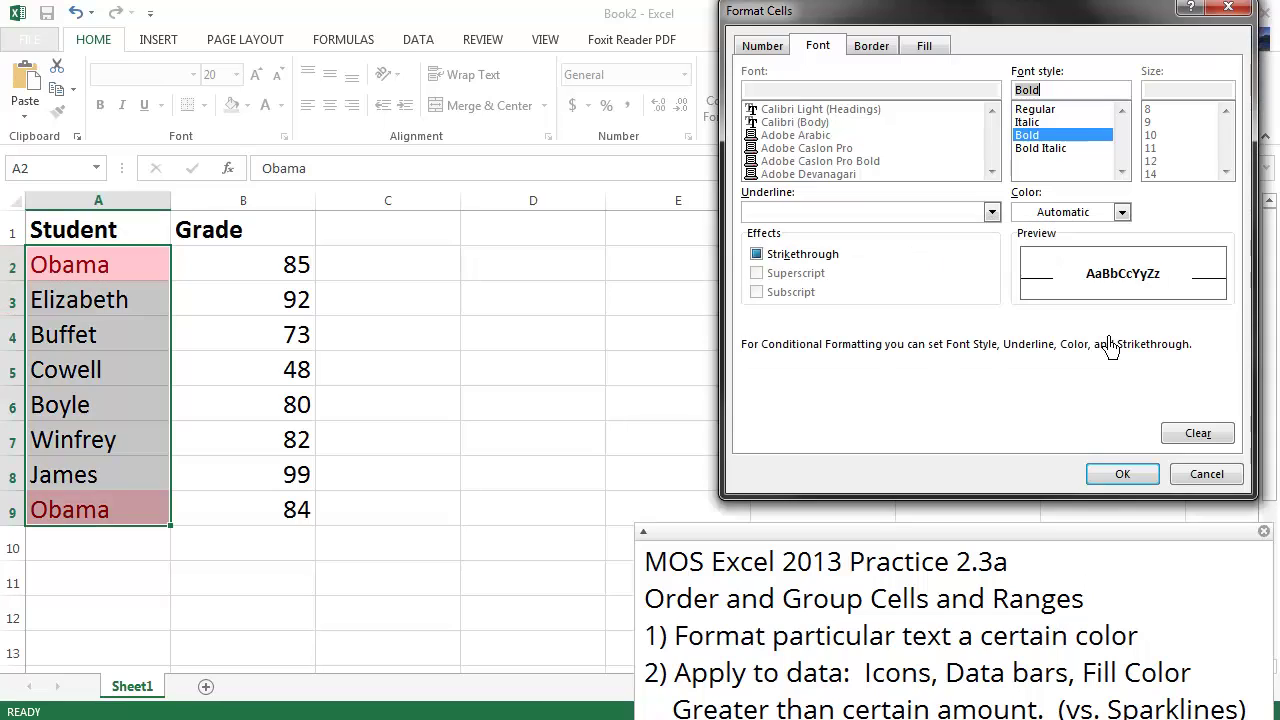
{"action": "left_click", "coordinate": [1123, 474]}
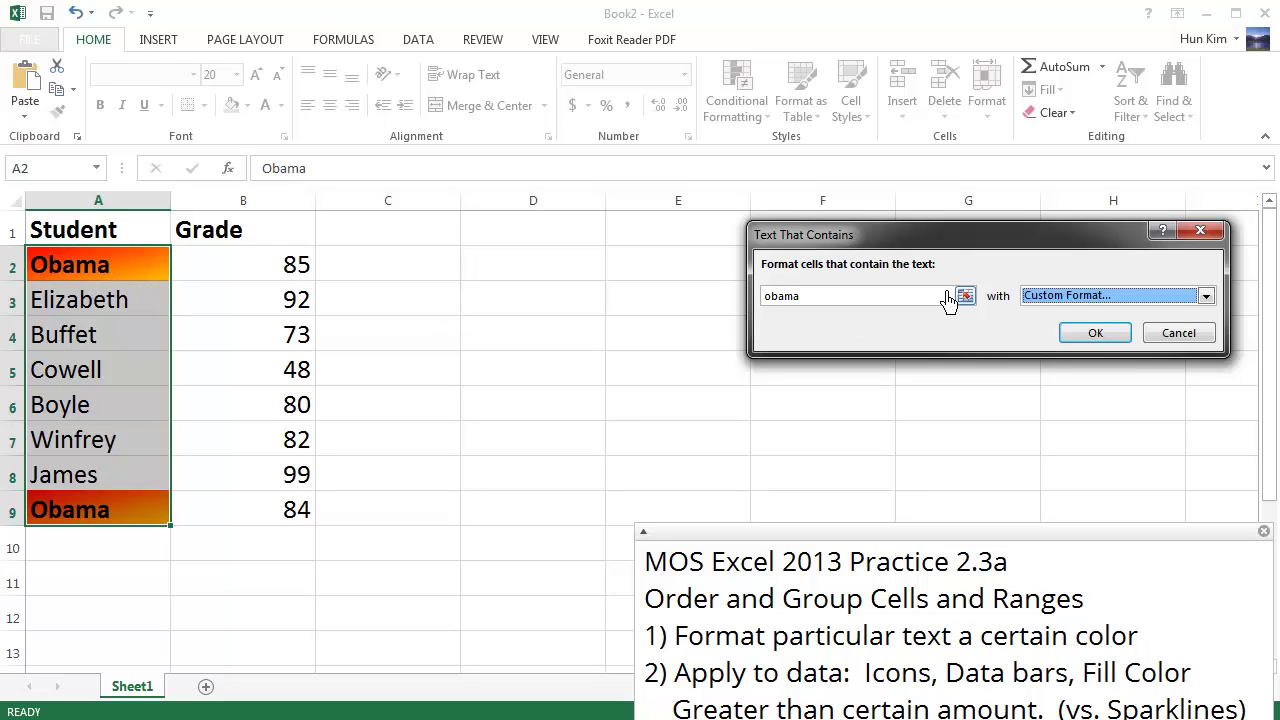
{"action": "left_click", "coordinate": [1097, 335]}
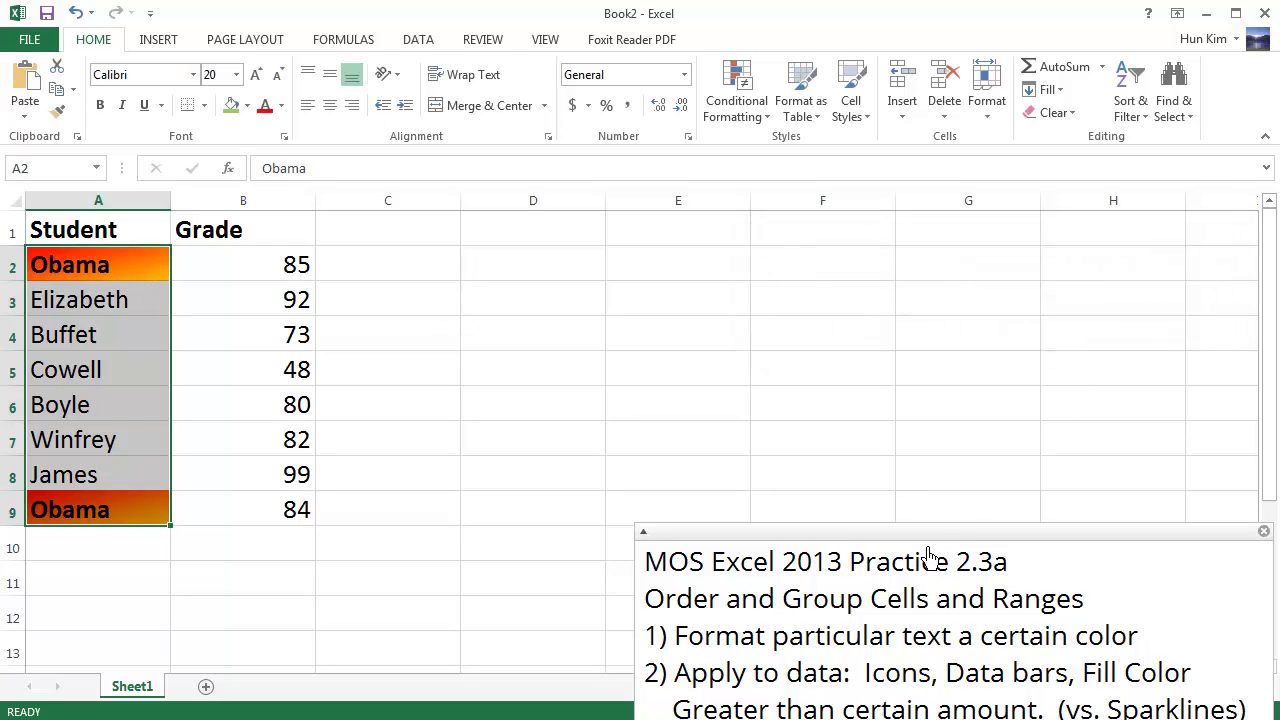
{"action": "left_click_drag", "start_coordinate": [940, 546], "coordinate": [924, 460]}
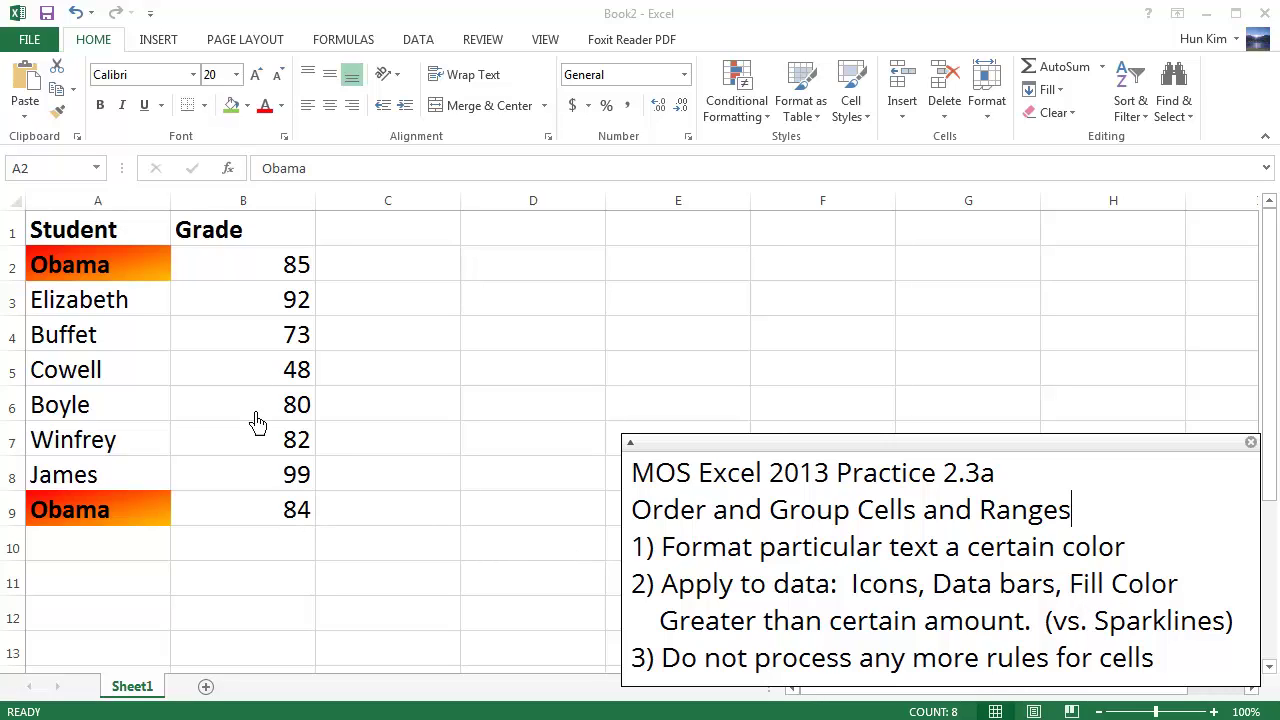
Apply the three rimmed traffic-light icon set to grades B2:B9
{"action": "left_click", "coordinate": [283, 283]}
{"action": "left_click_drag", "start_coordinate": [281, 279], "coordinate": [293, 525]}
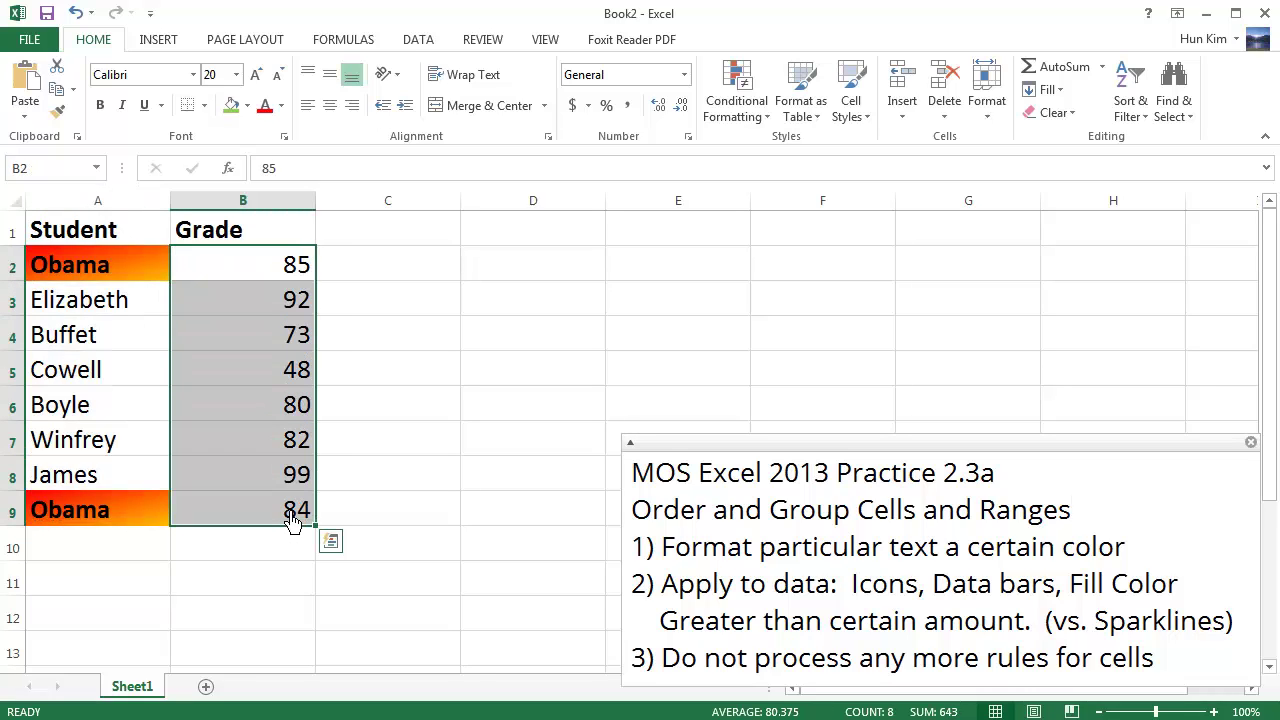
{"action": "left_click", "coordinate": [765, 106]}
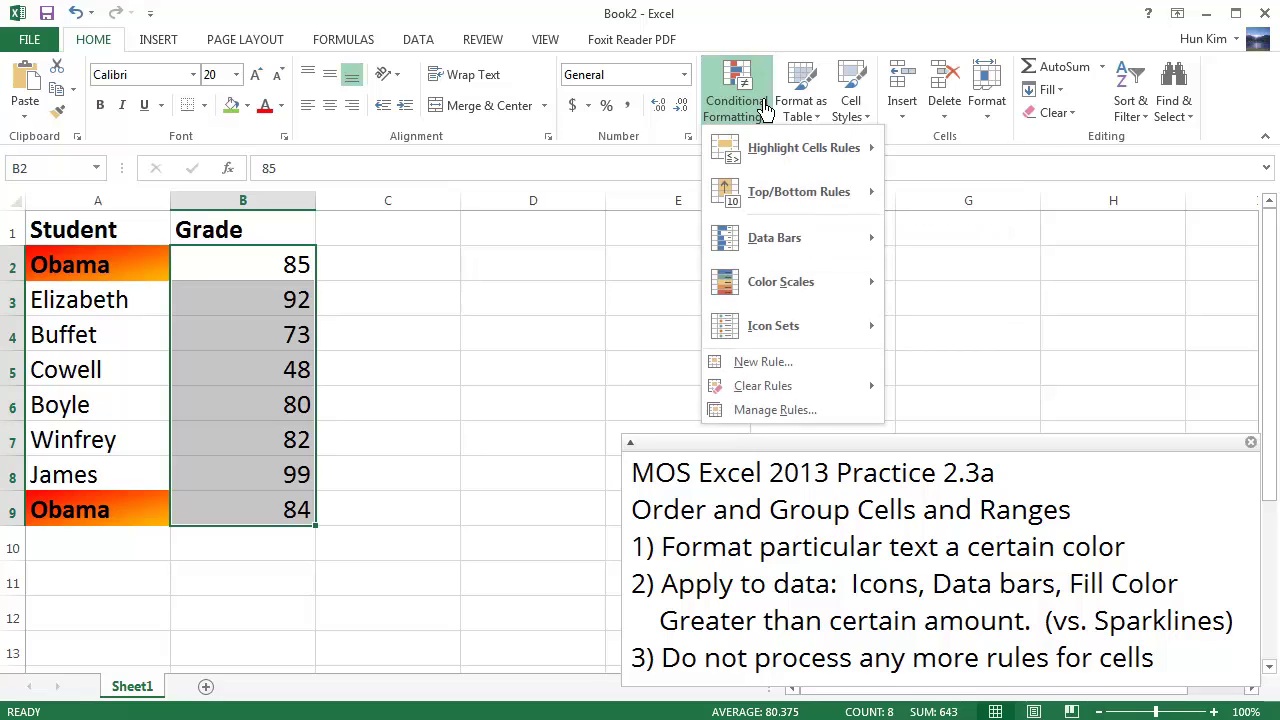
{"action": "mouse_move", "coordinate": [815, 330]}
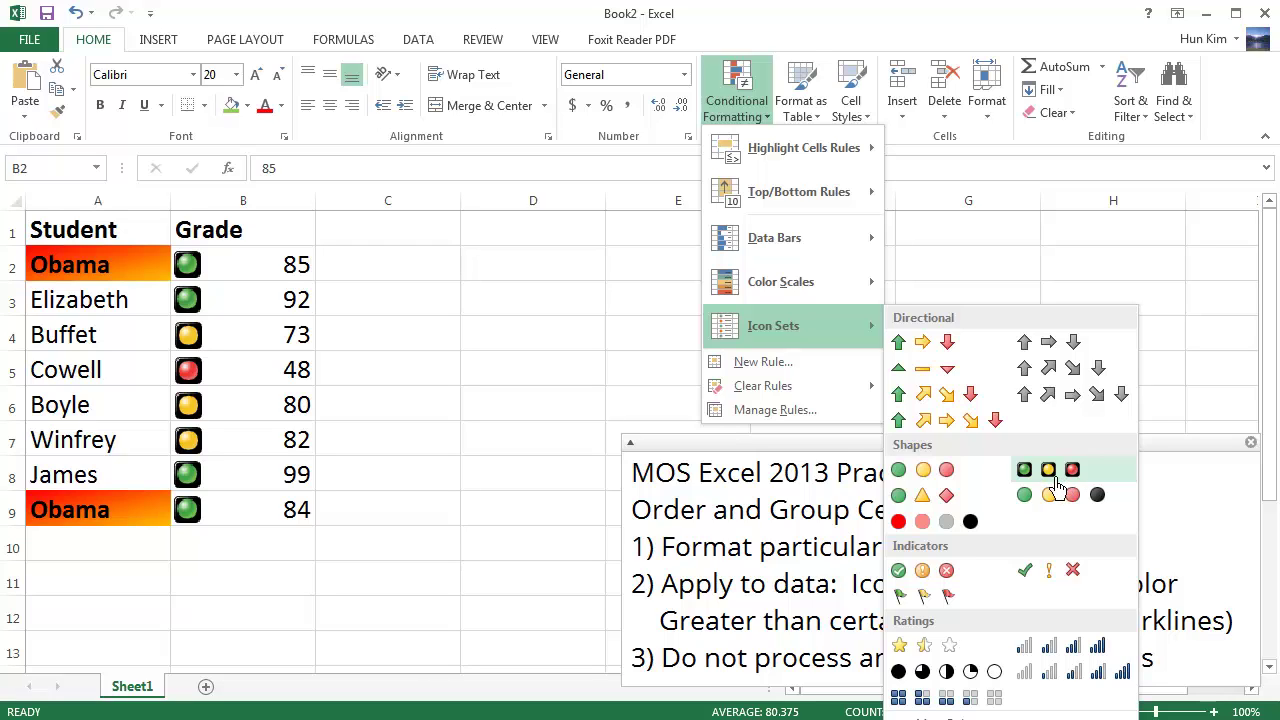
{"action": "left_click", "coordinate": [1056, 481]}
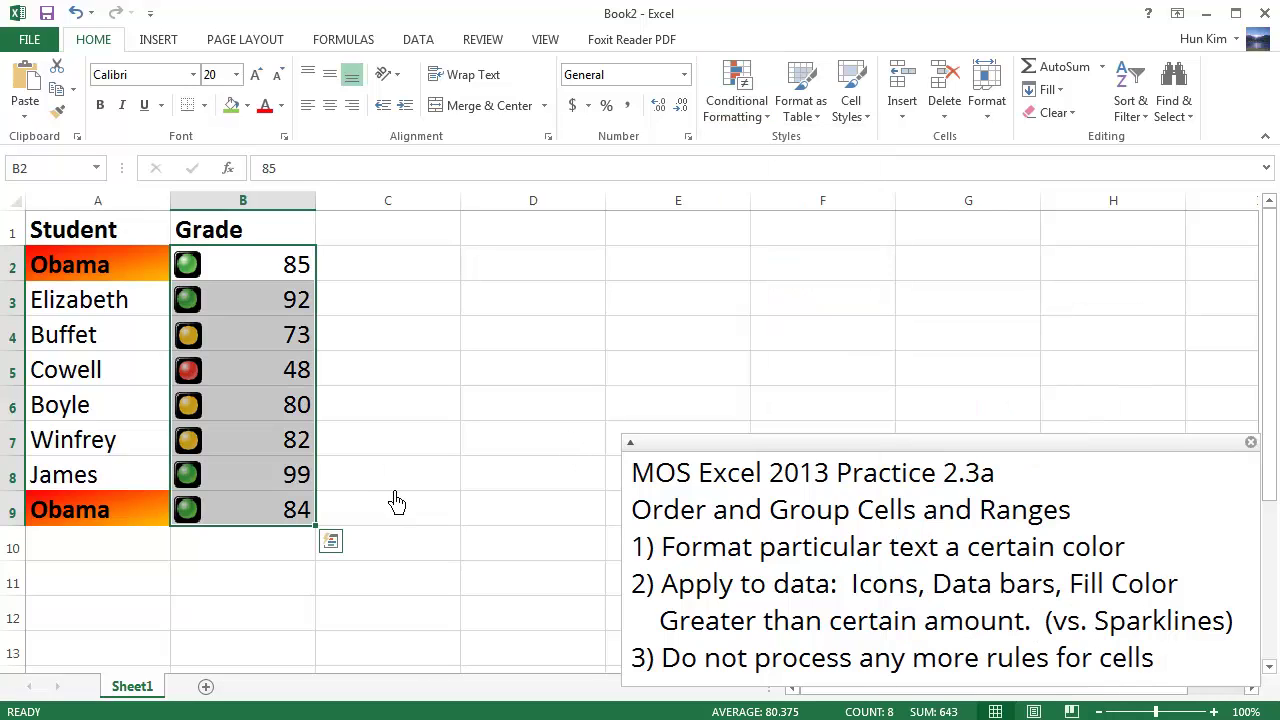
Add Solid Fill blue data bars to the selected grades
{"action": "left_click", "coordinate": [750, 106]}
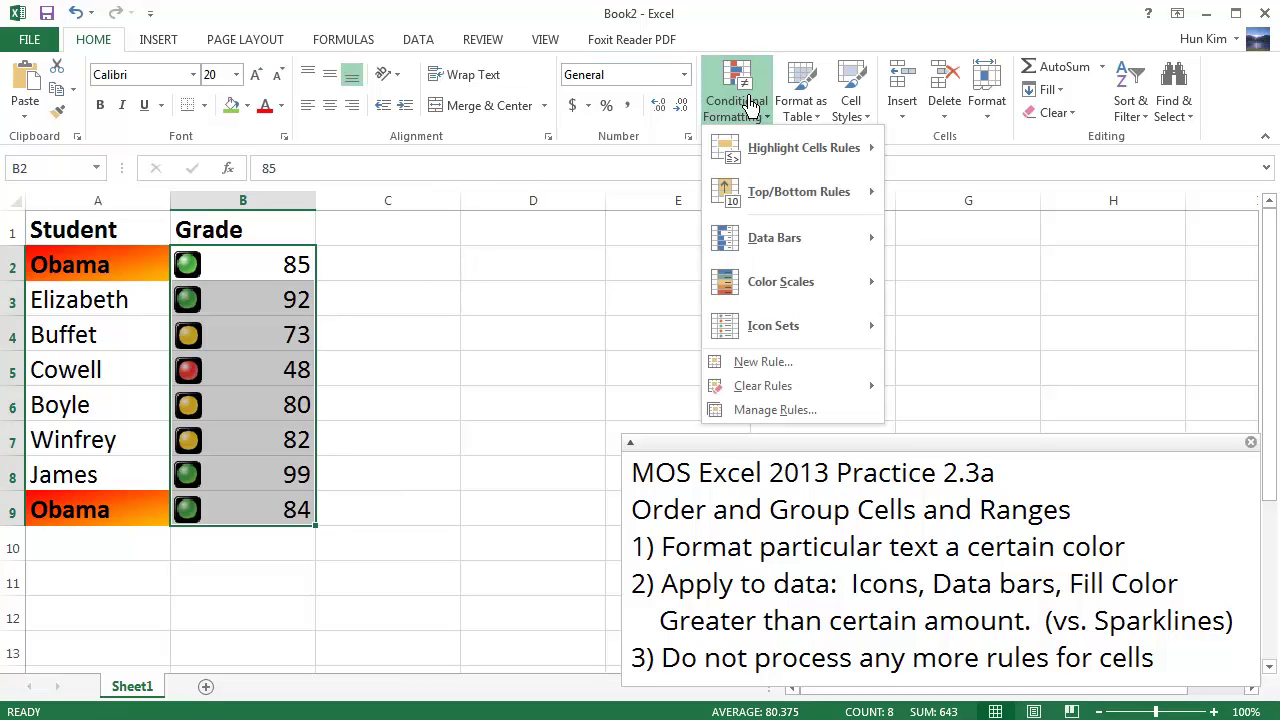
{"action": "mouse_move", "coordinate": [800, 250]}
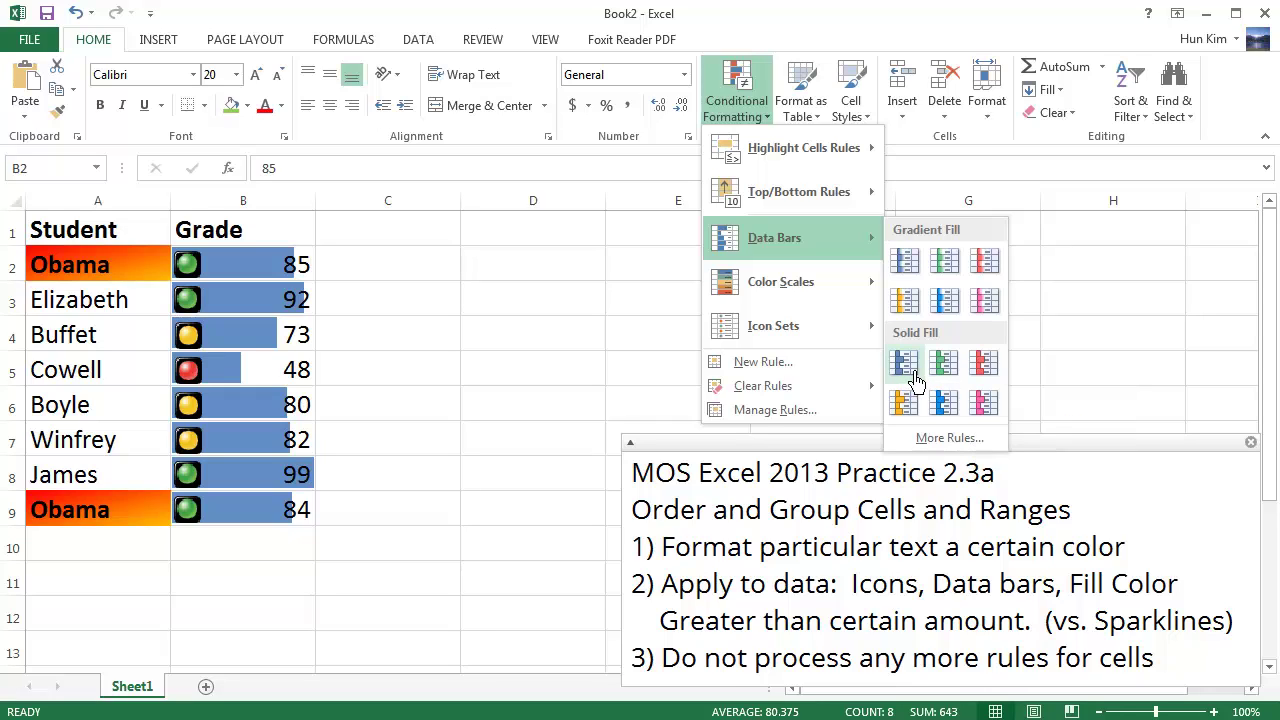
{"action": "left_click", "coordinate": [914, 376]}
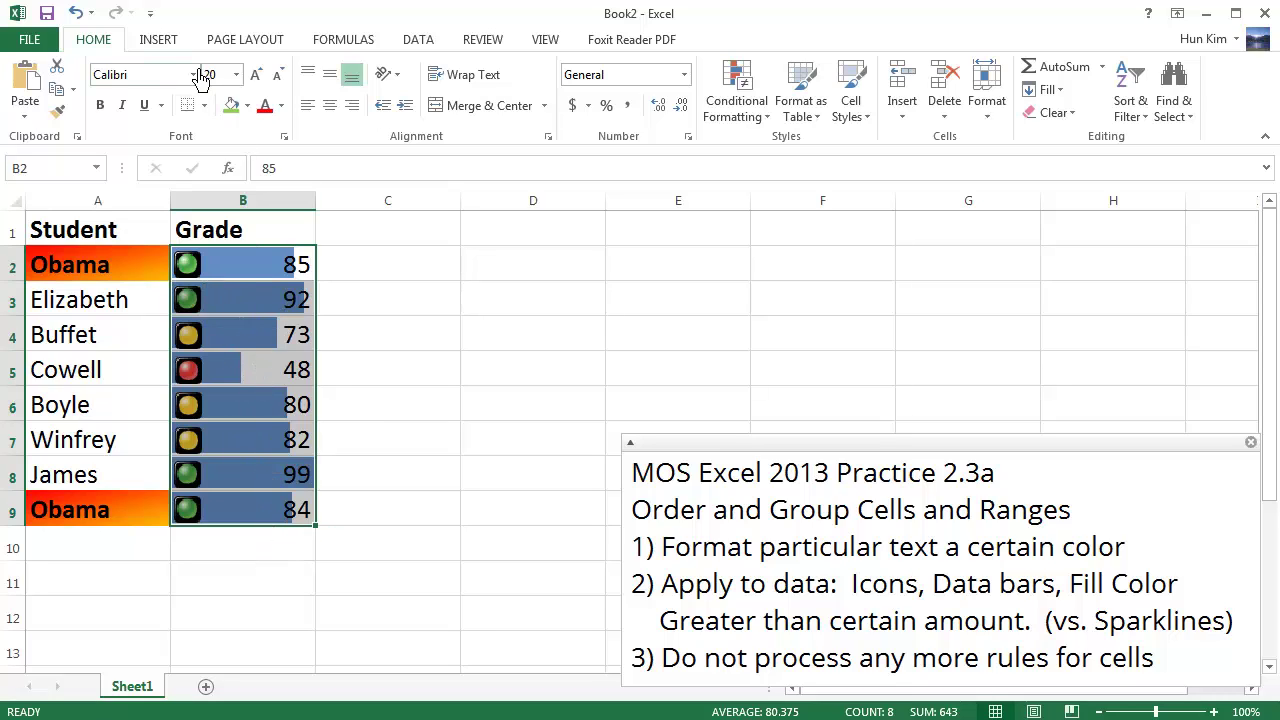
Insert a column sparkline of grades B2:B9 into cell B10
{"action": "left_click", "coordinate": [158, 39]}
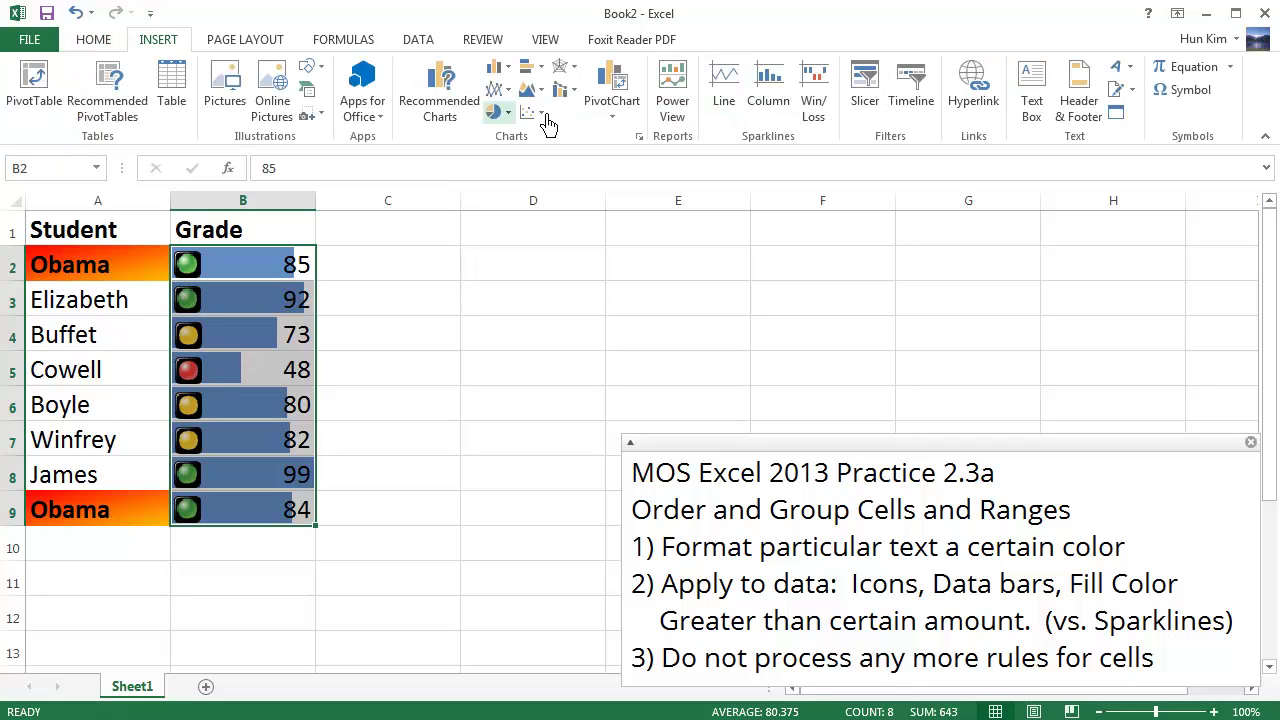
{"action": "left_click", "coordinate": [780, 106]}
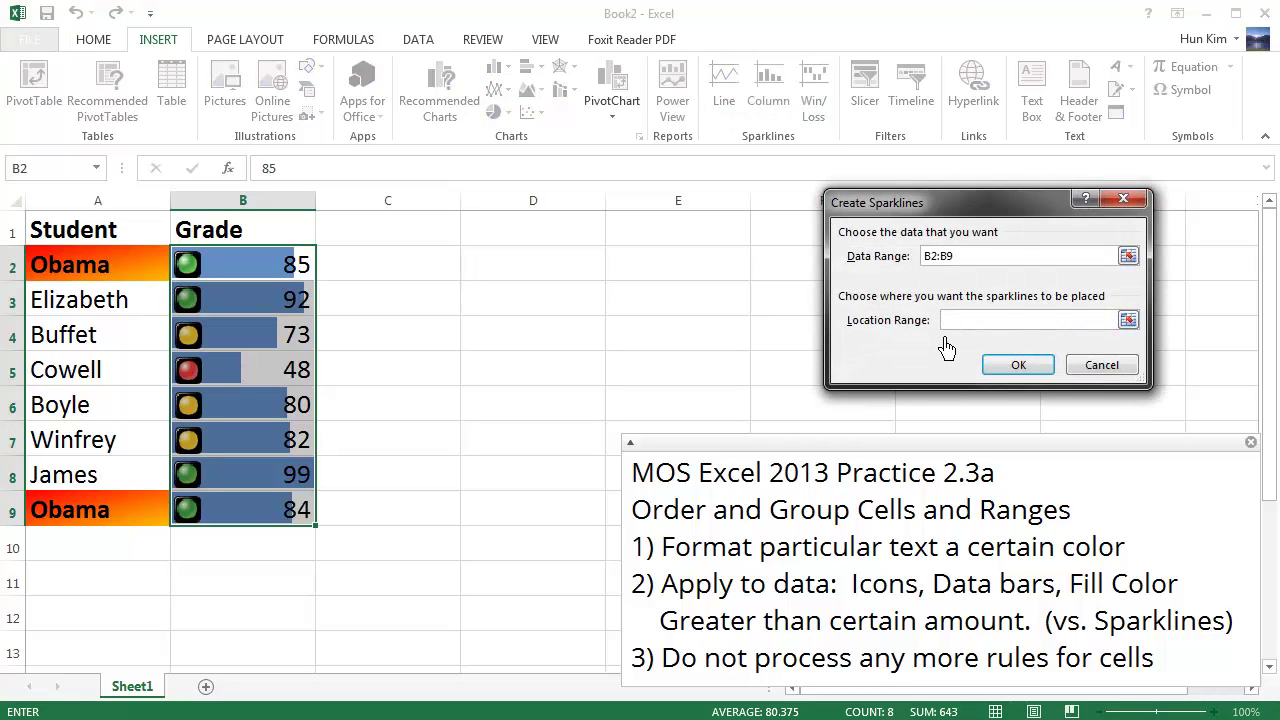
{"action": "left_click", "coordinate": [250, 565]}
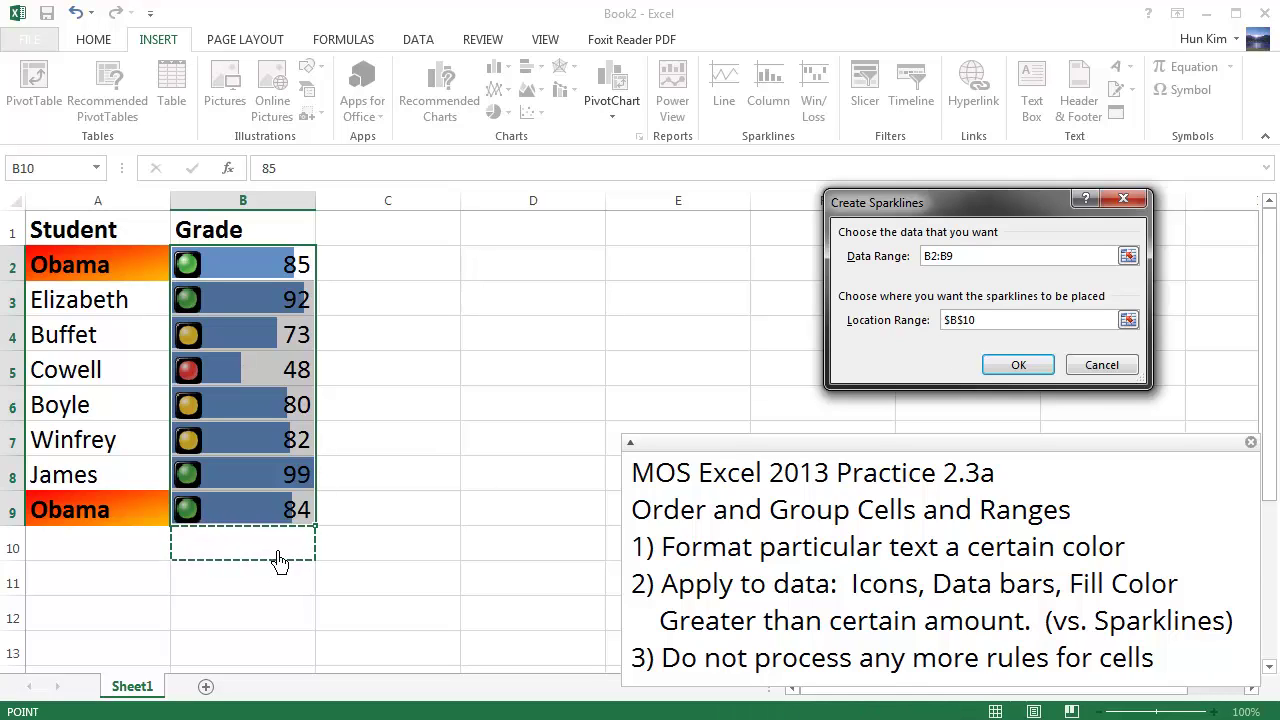
{"action": "left_click", "coordinate": [1022, 368]}
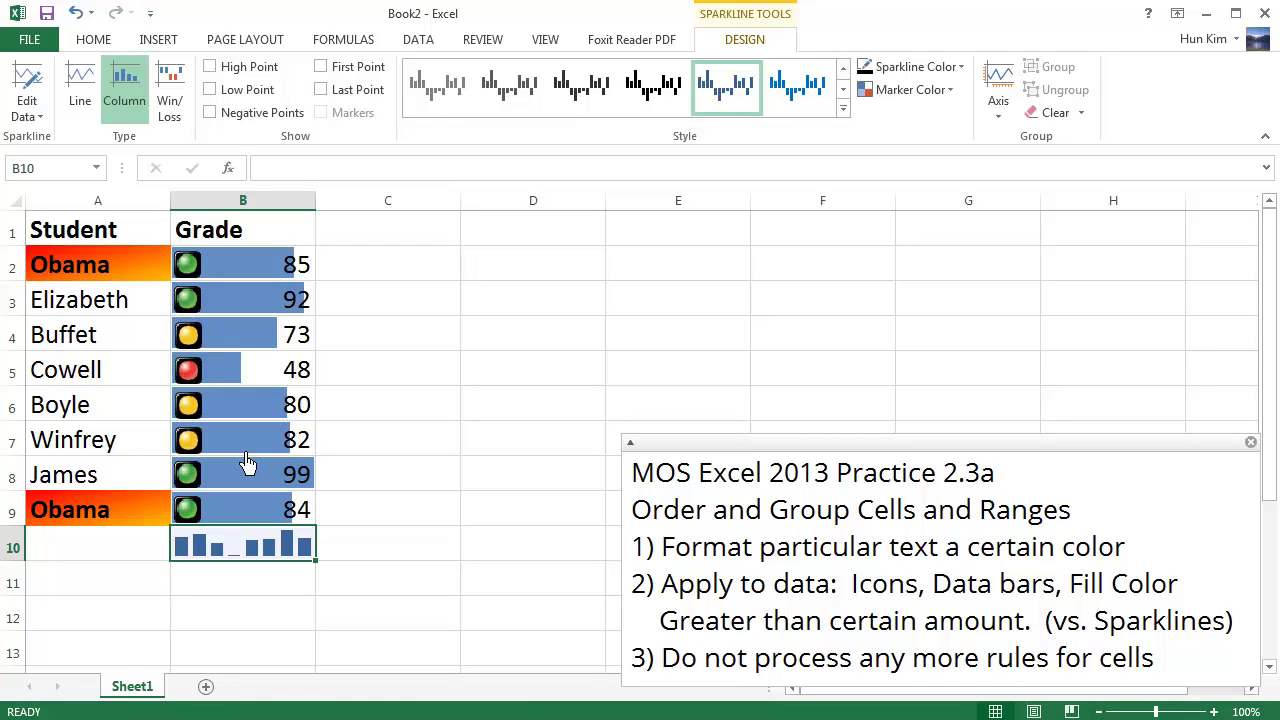
Undo the B10 sparkline and start a Greater Than highlight rule with value 90
{"action": "key", "text": "ctrl+z"}
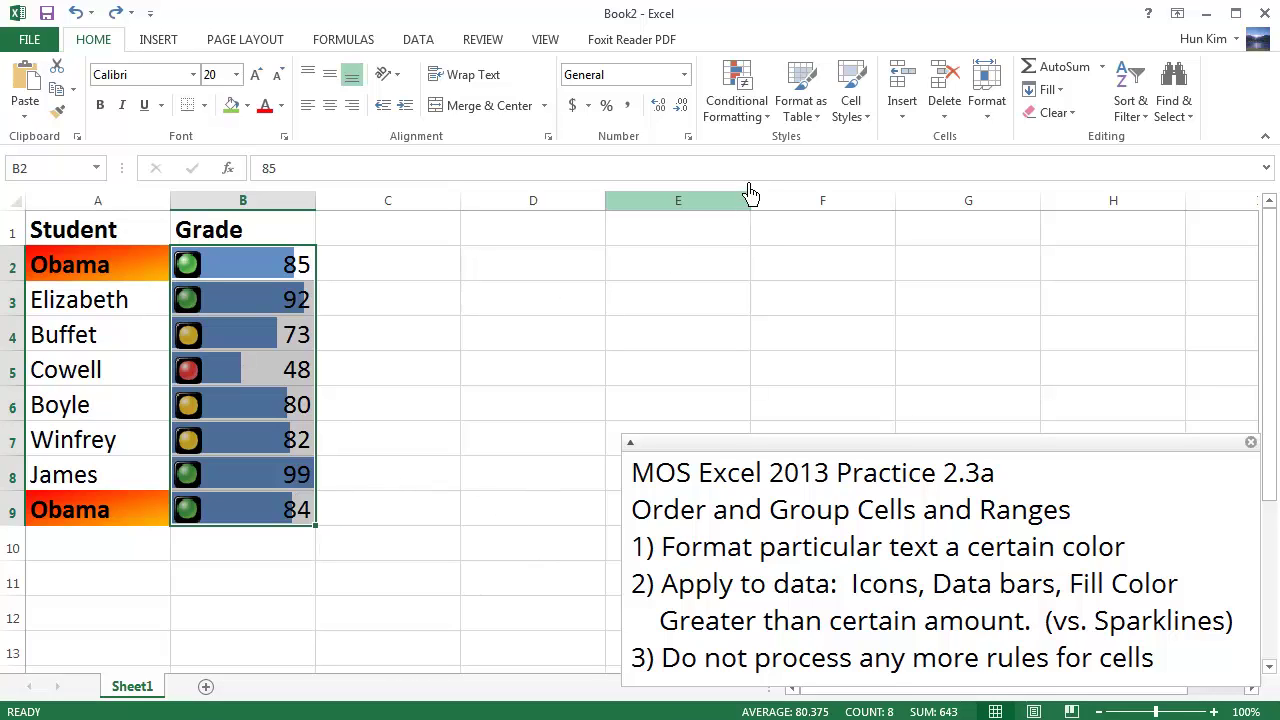
{"action": "left_click", "coordinate": [751, 122]}
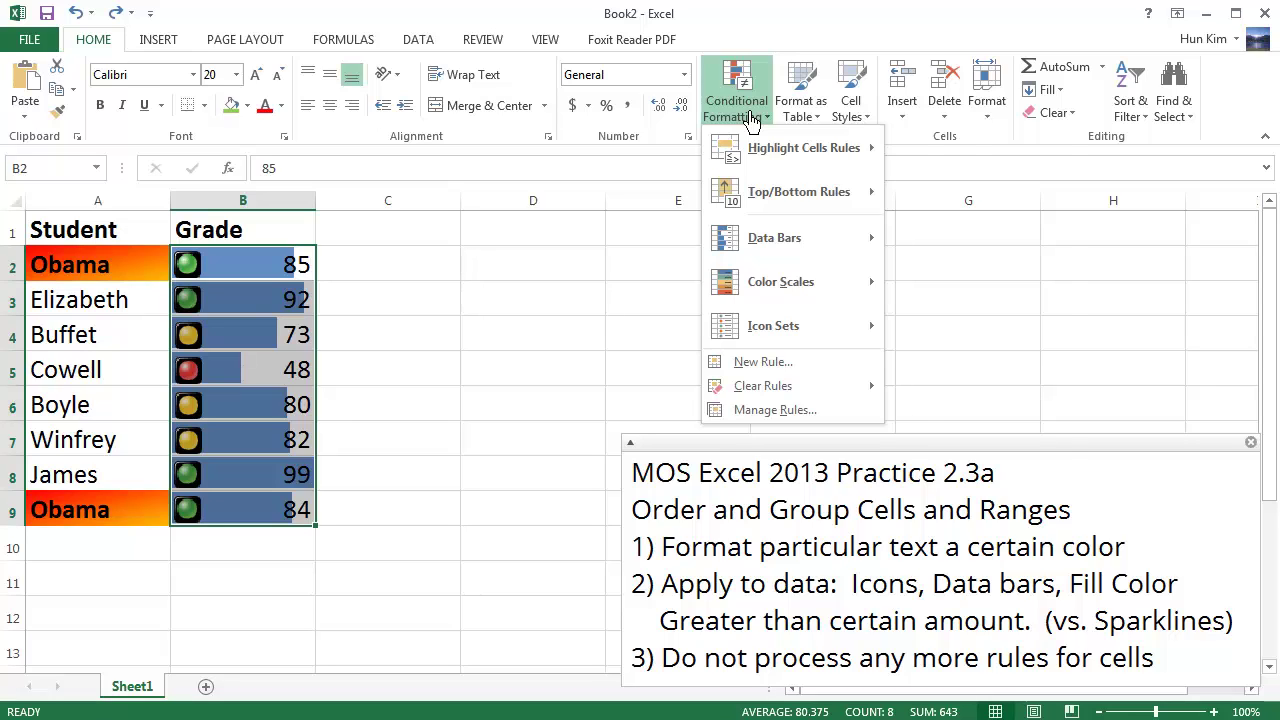
{"action": "key", "text": "h"}
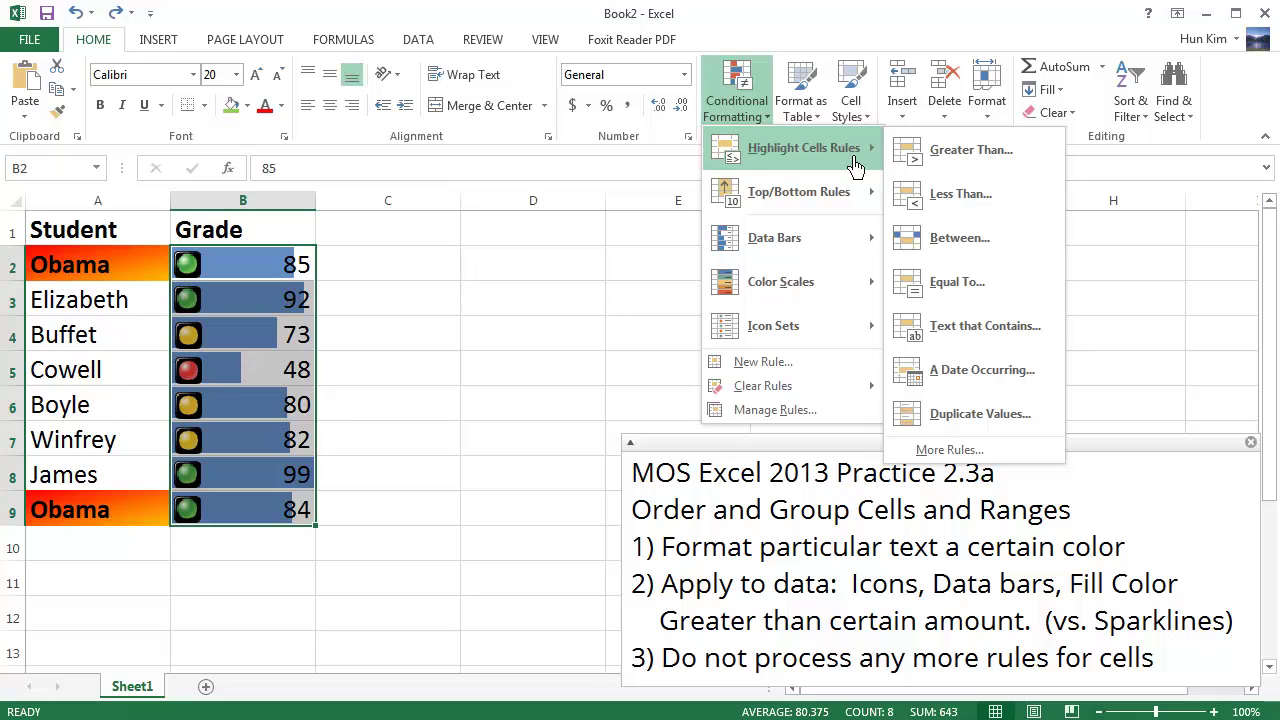
{"action": "left_click", "coordinate": [952, 152]}
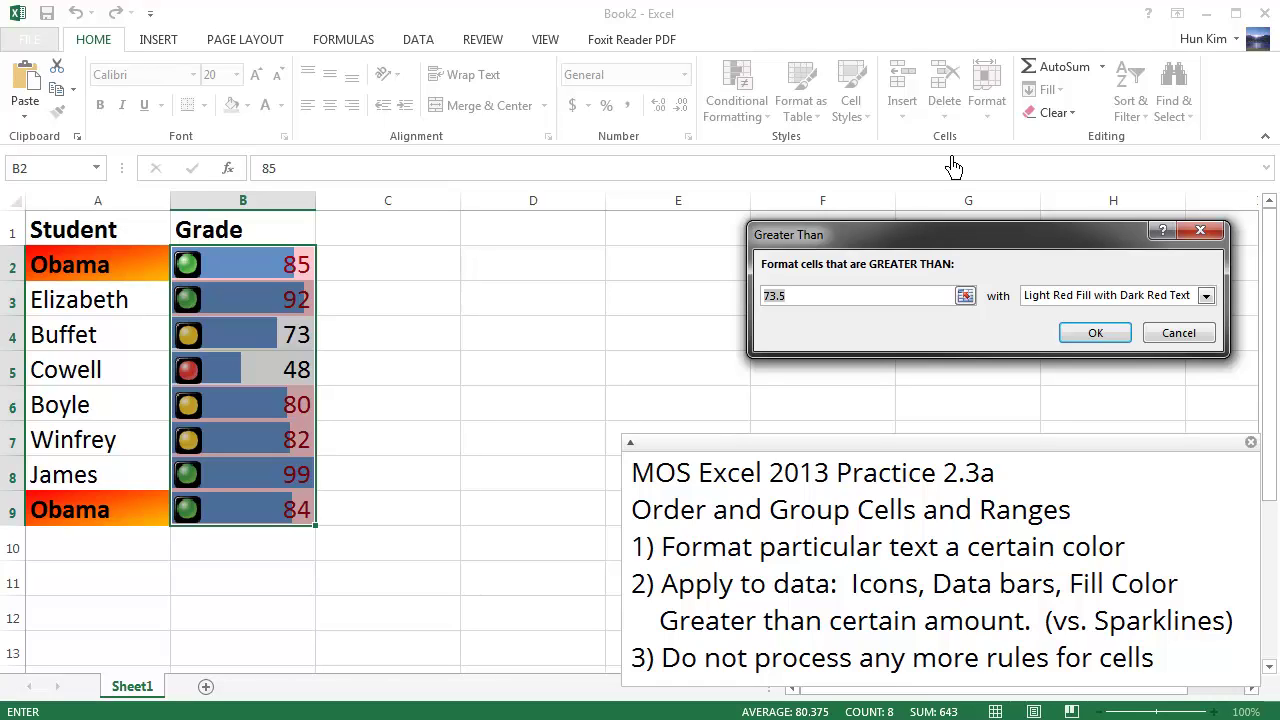
{"action": "type", "text": "90"}
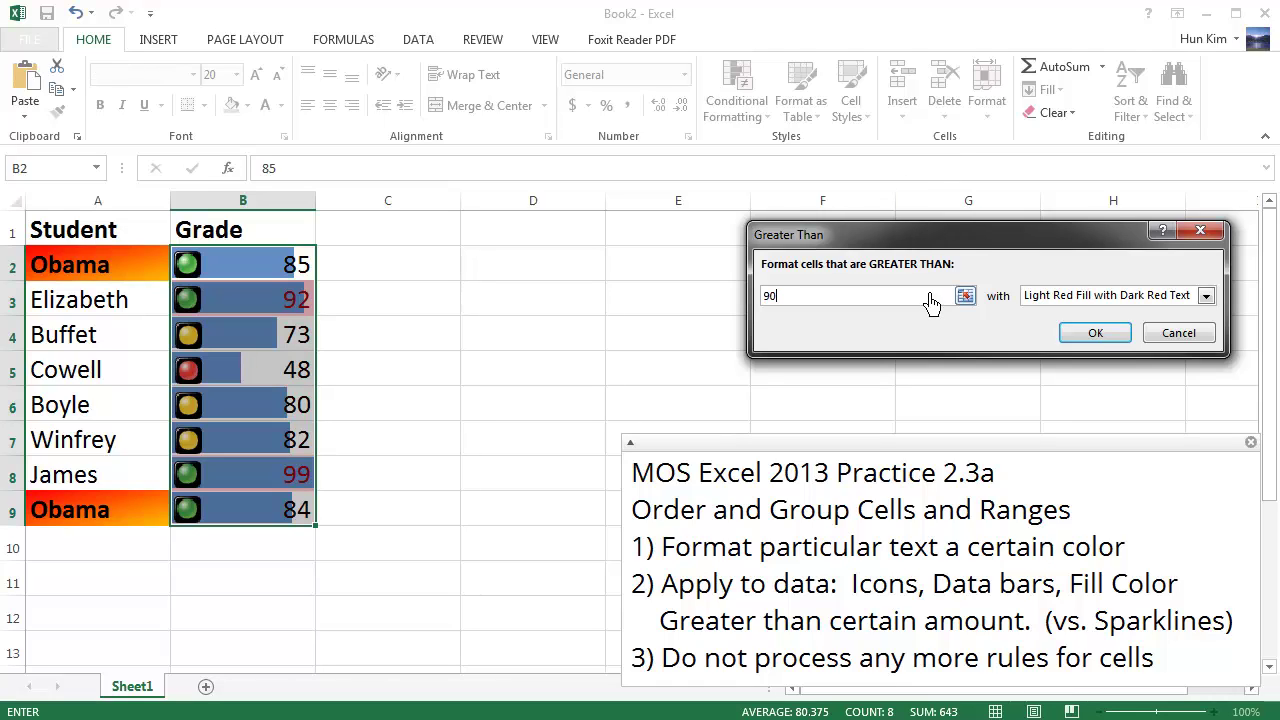
Give the greater-than-90 rule a custom yellow fill and apply it to the grades
{"action": "left_click", "coordinate": [1099, 303]}
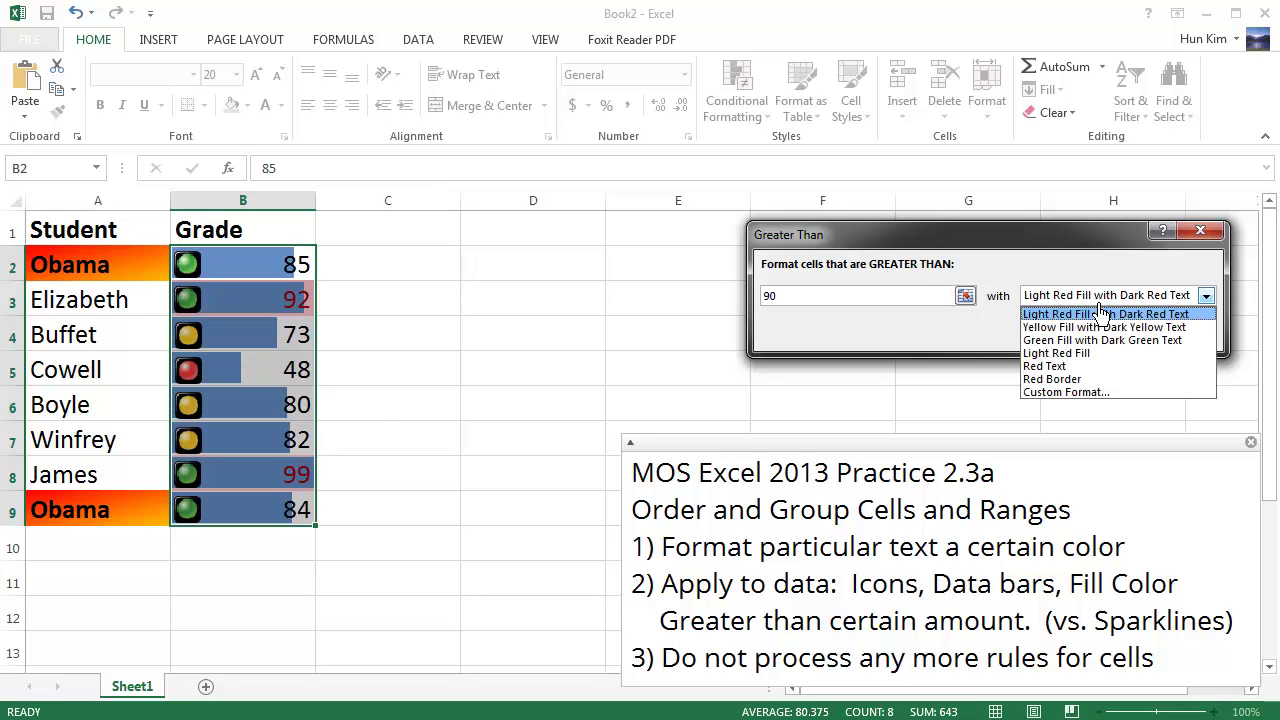
{"action": "left_click", "coordinate": [1095, 396]}
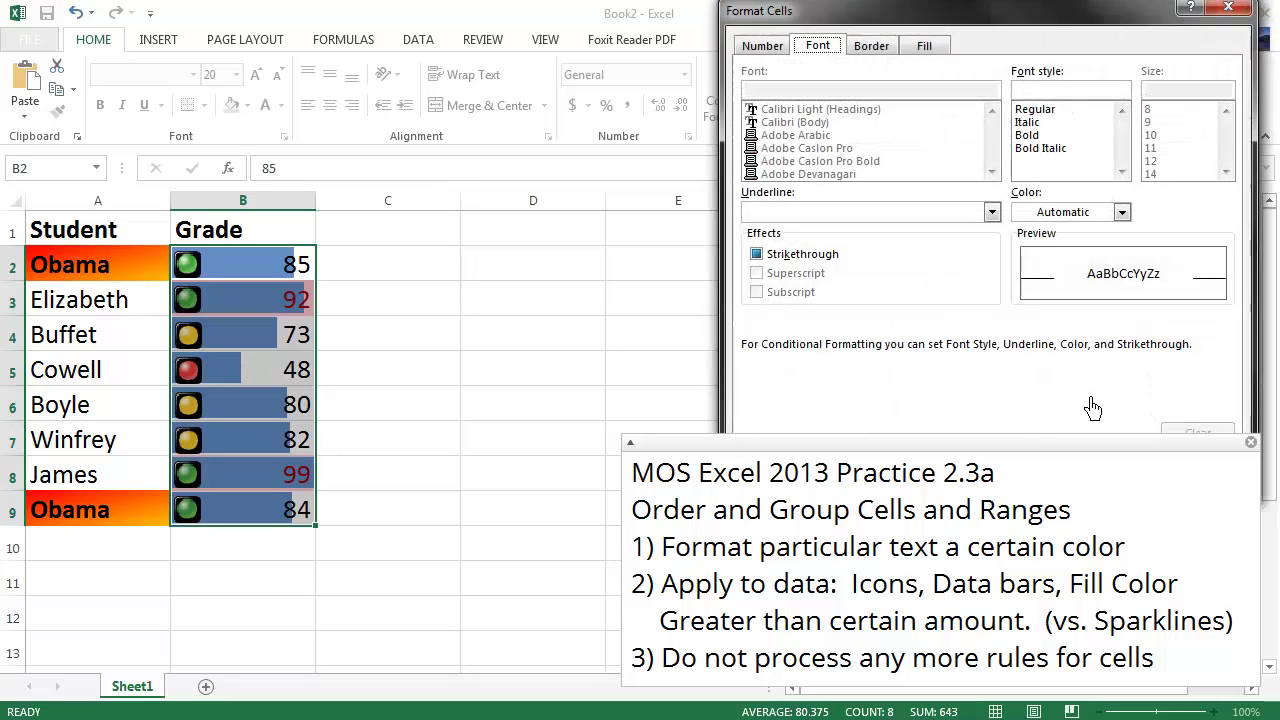
{"action": "left_click", "coordinate": [946, 57]}
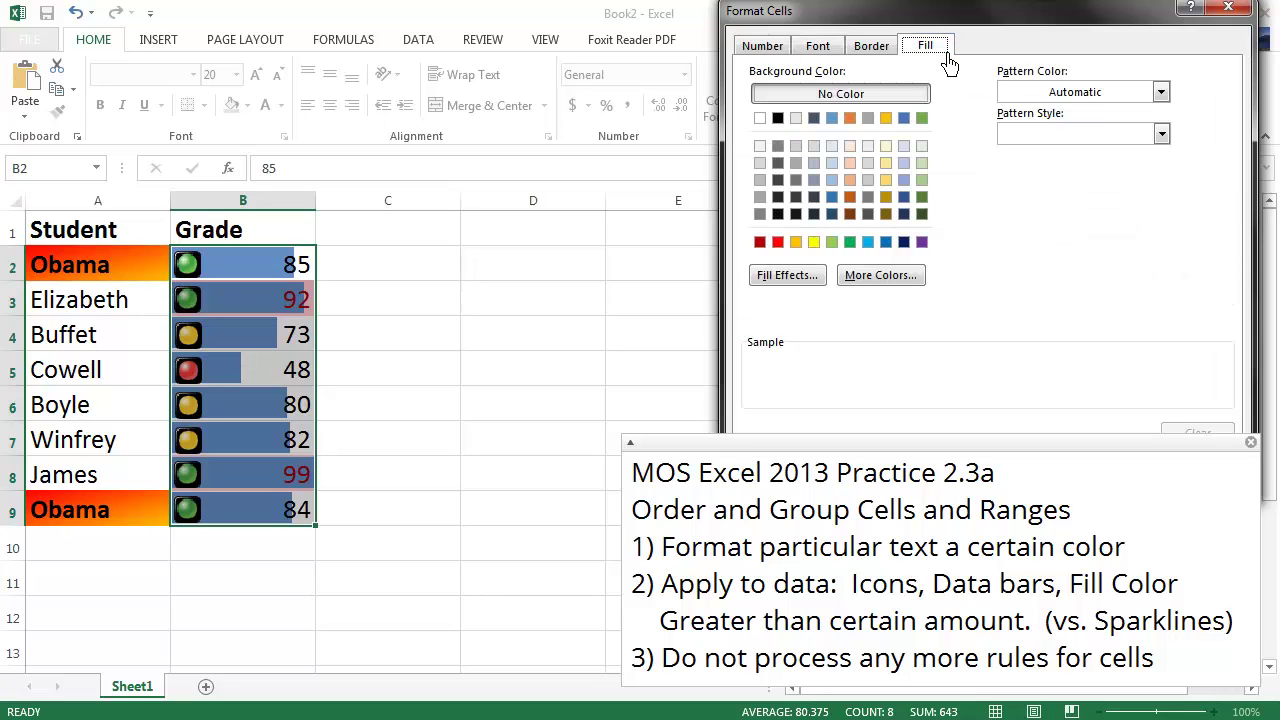
{"action": "left_click", "coordinate": [814, 242]}
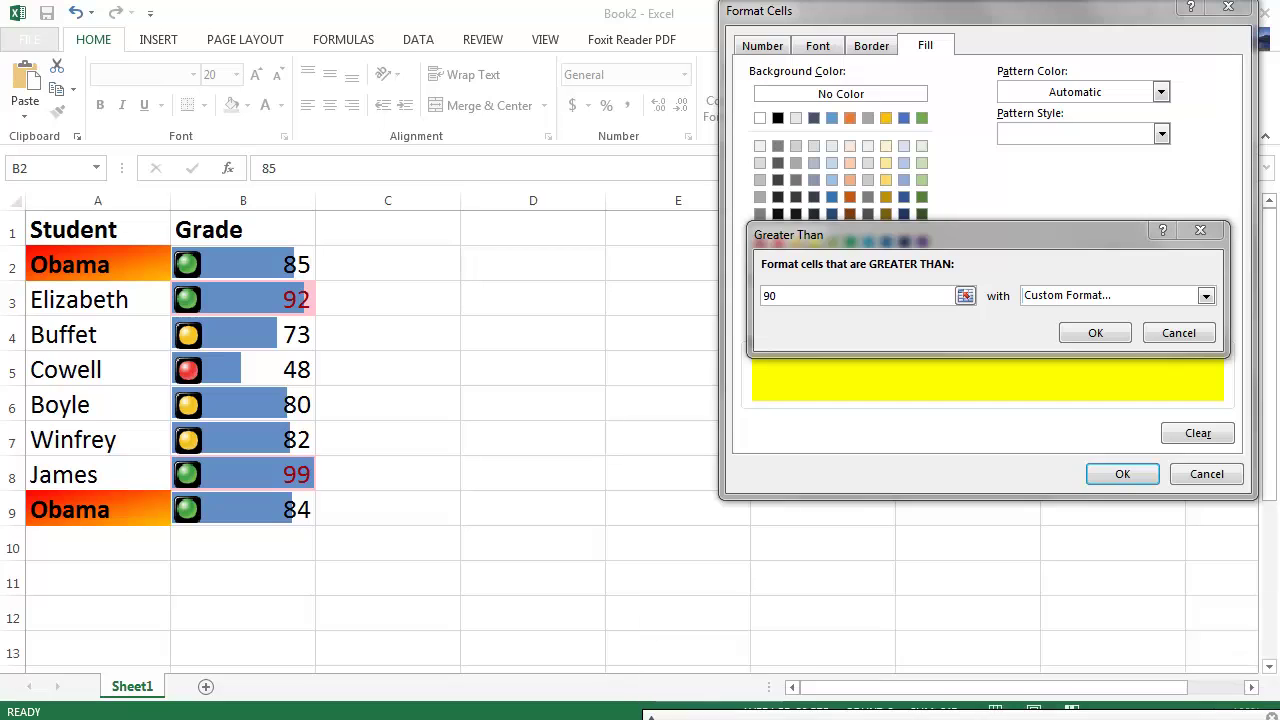
{"action": "left_click", "coordinate": [1114, 340]}
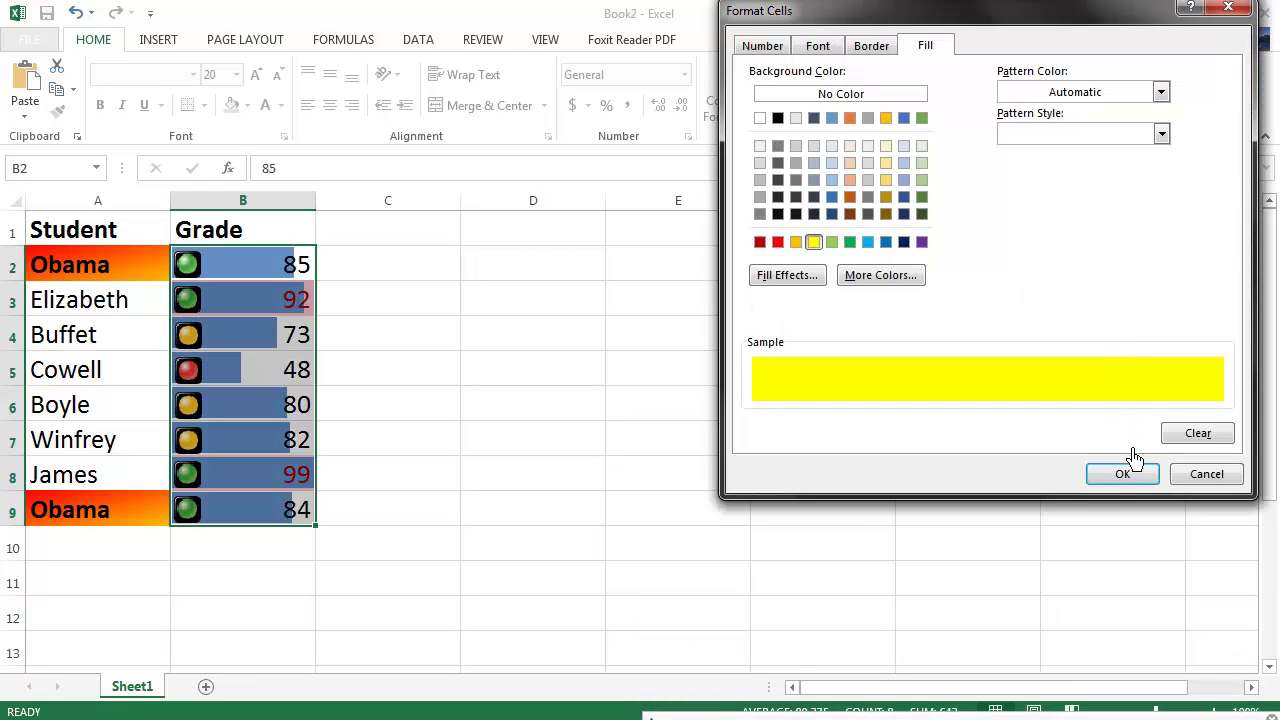
{"action": "left_click", "coordinate": [1134, 478]}
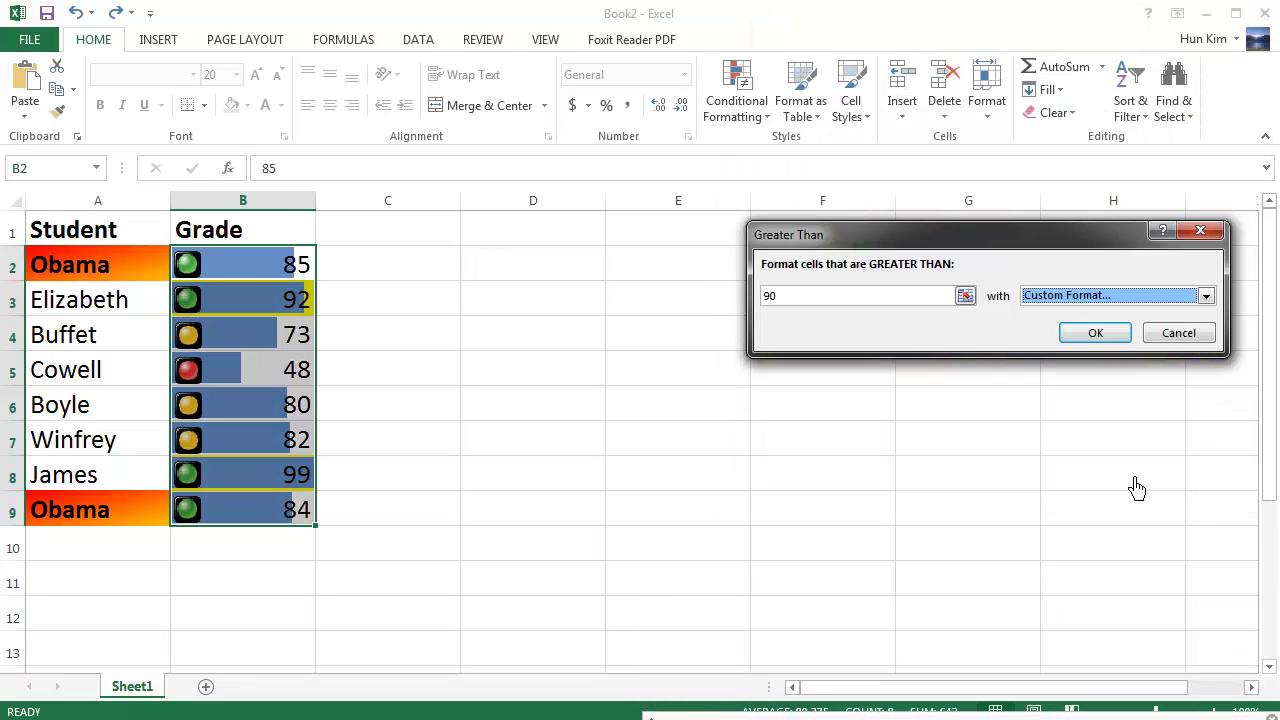
{"action": "left_click", "coordinate": [1098, 340]}
{"action": "left_click", "coordinate": [678, 440]}
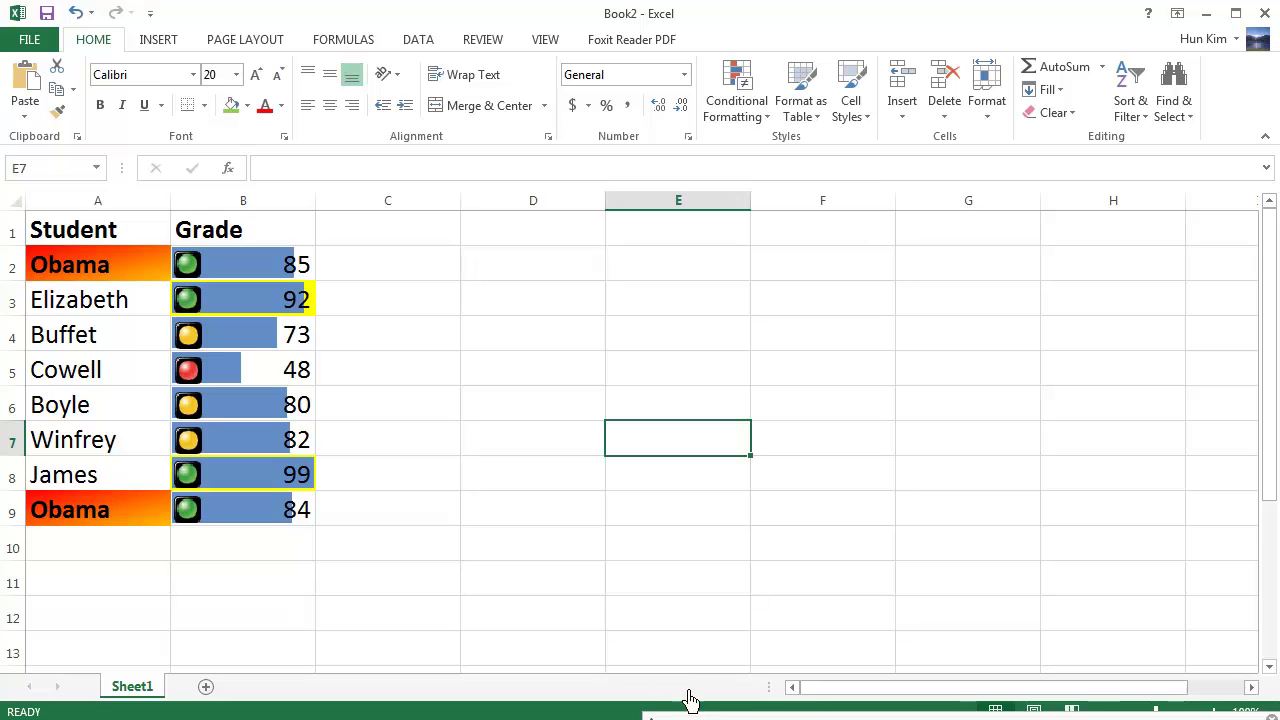
{"action": "mouse_move", "coordinate": [650, 716]}
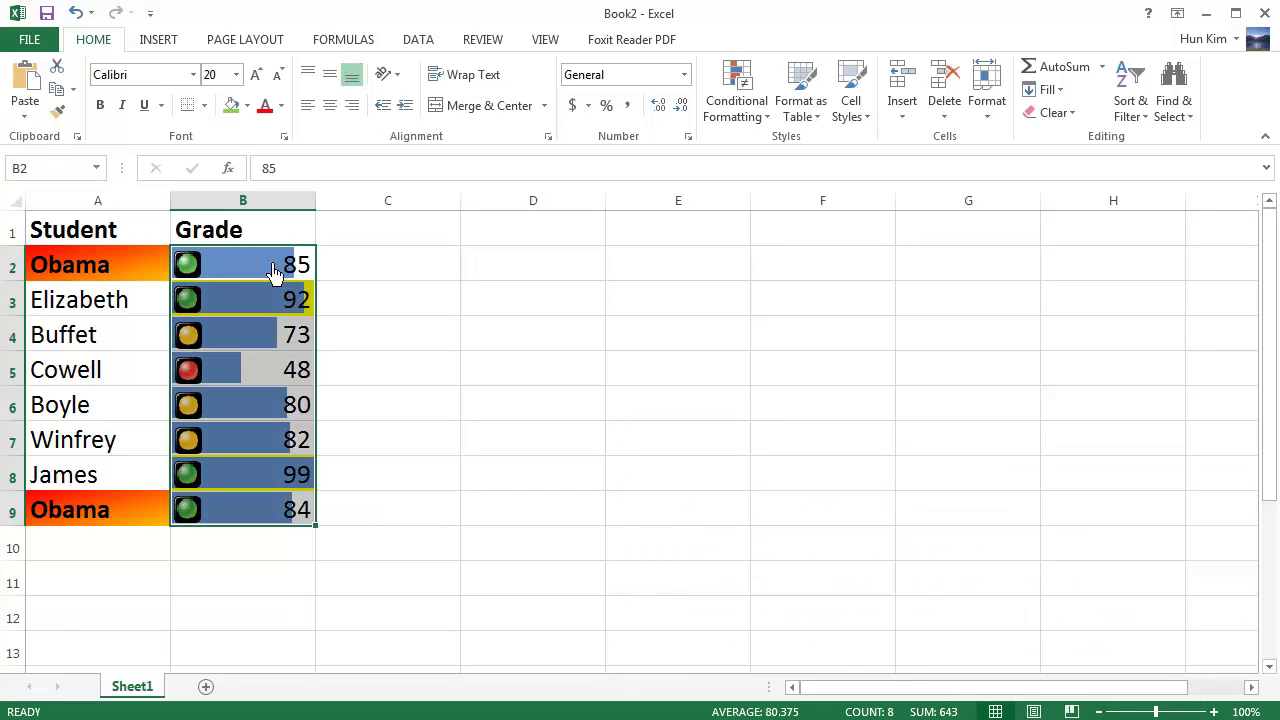
{"action": "left_click", "coordinate": [345, 288]}
{"action": "left_click_drag", "start_coordinate": [290, 265], "coordinate": [296, 512]}
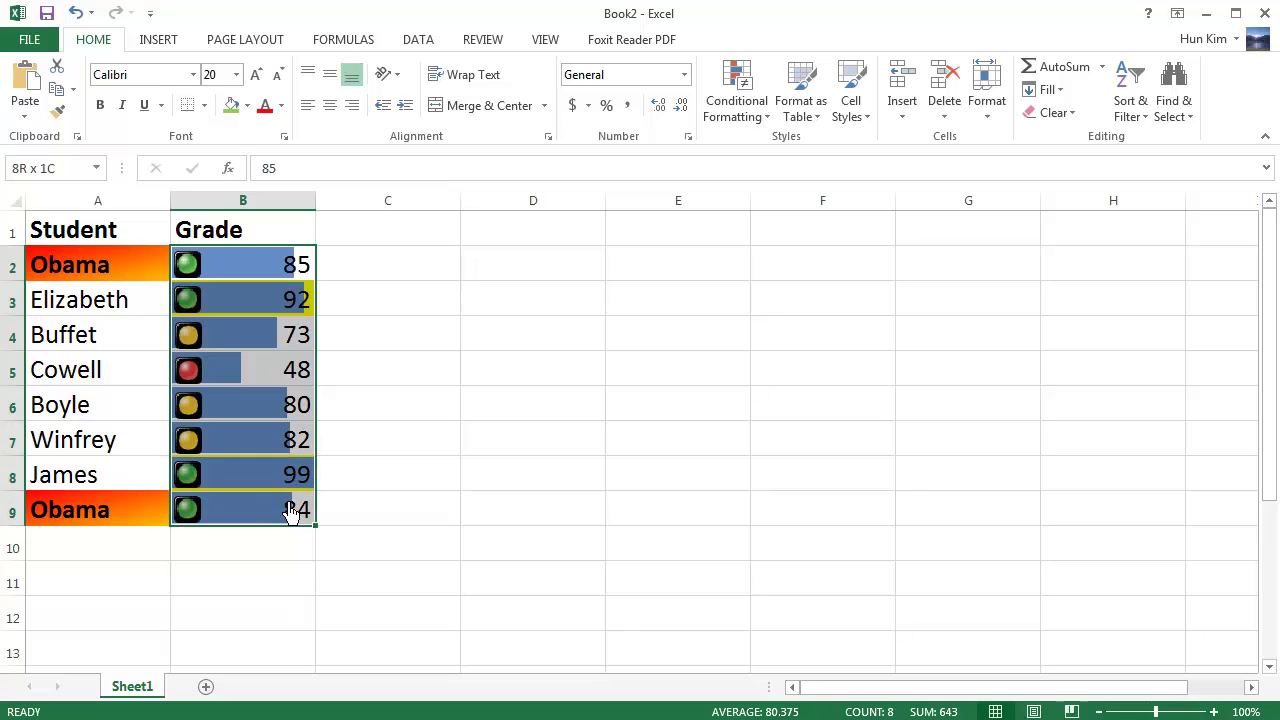
In Manage Rules, tick Stop If True for the Cell Value > 90 rule
{"action": "left_click", "coordinate": [752, 114]}
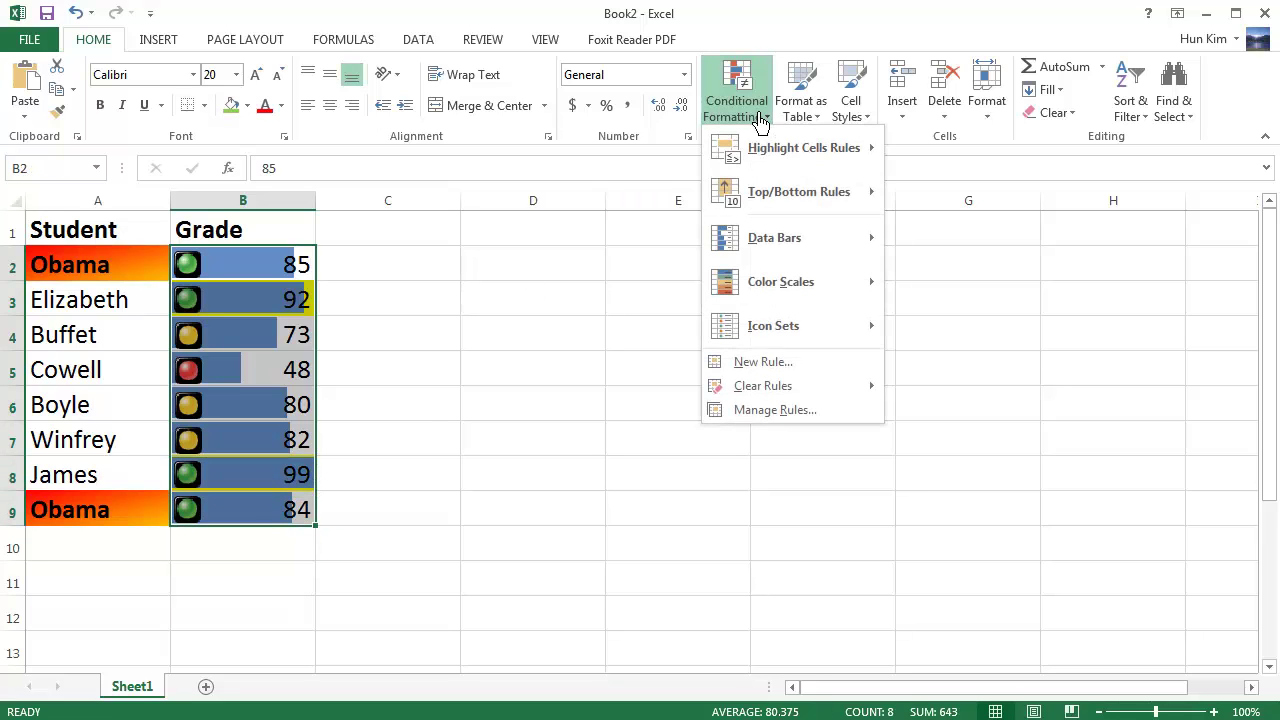
{"action": "left_click", "coordinate": [795, 416]}
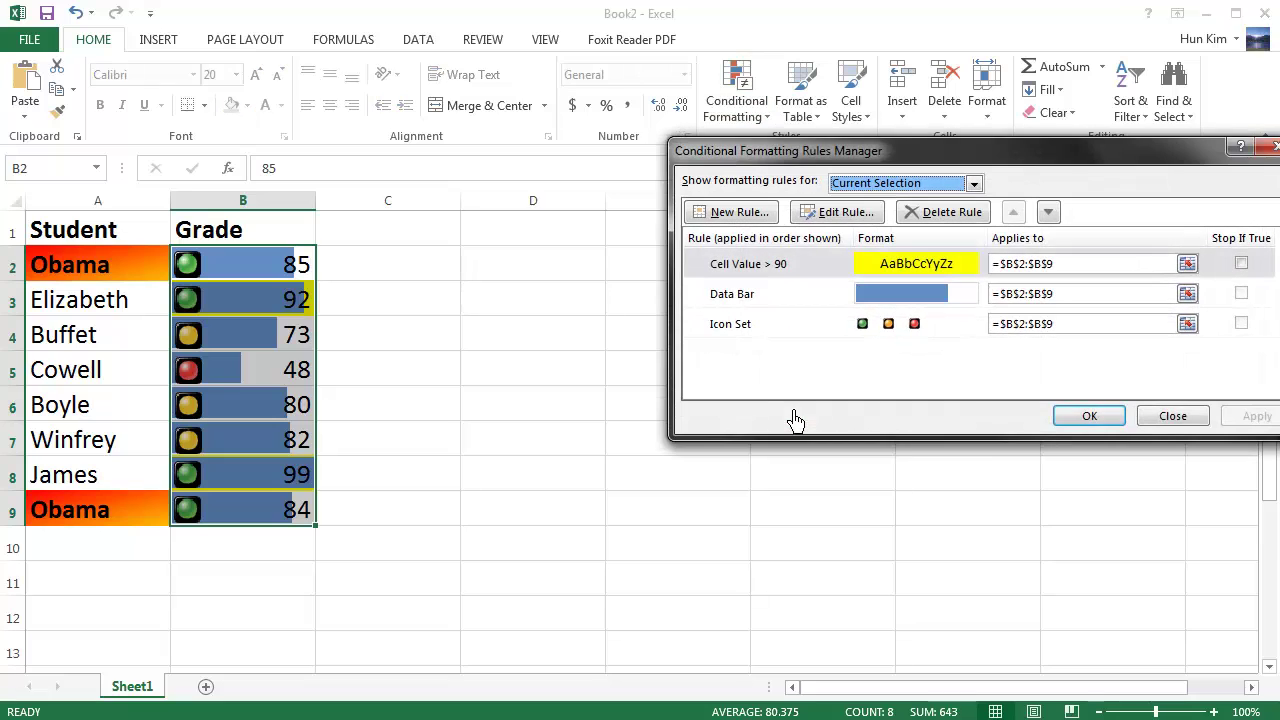
{"action": "left_click", "coordinate": [760, 306]}
{"action": "left_click", "coordinate": [785, 276]}
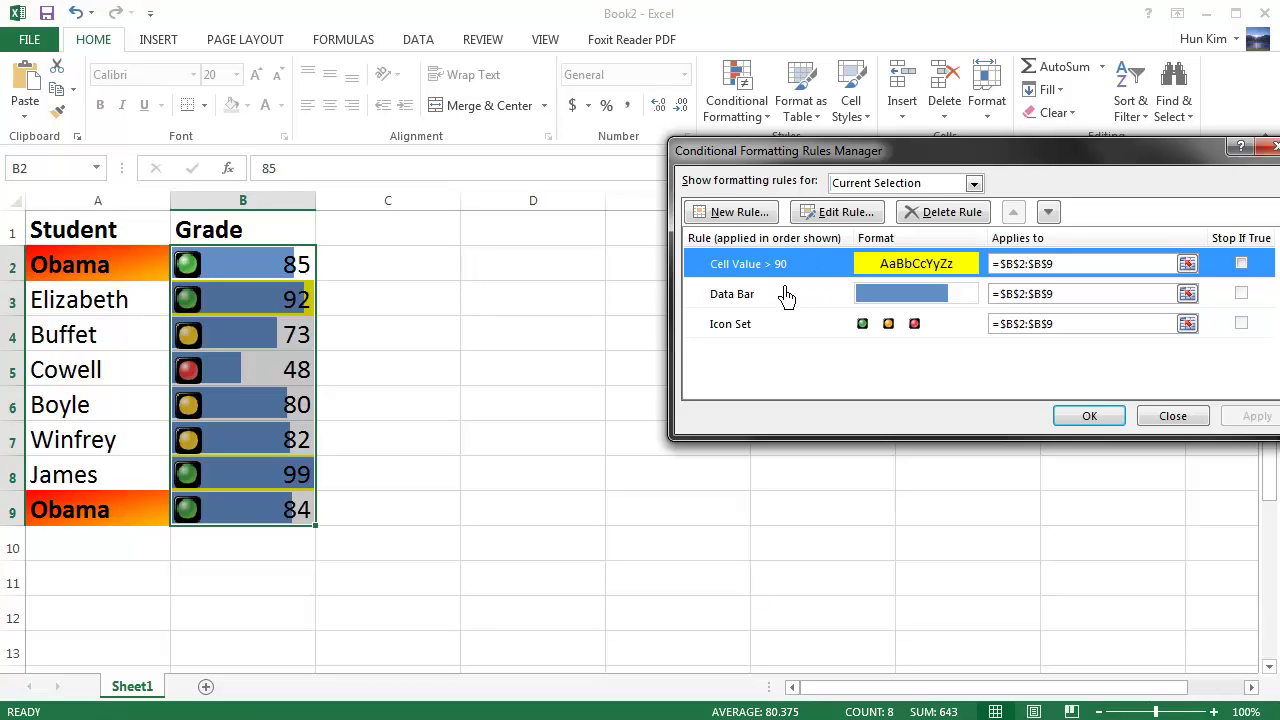
{"action": "left_click", "coordinate": [788, 305]}
{"action": "left_click", "coordinate": [765, 330]}
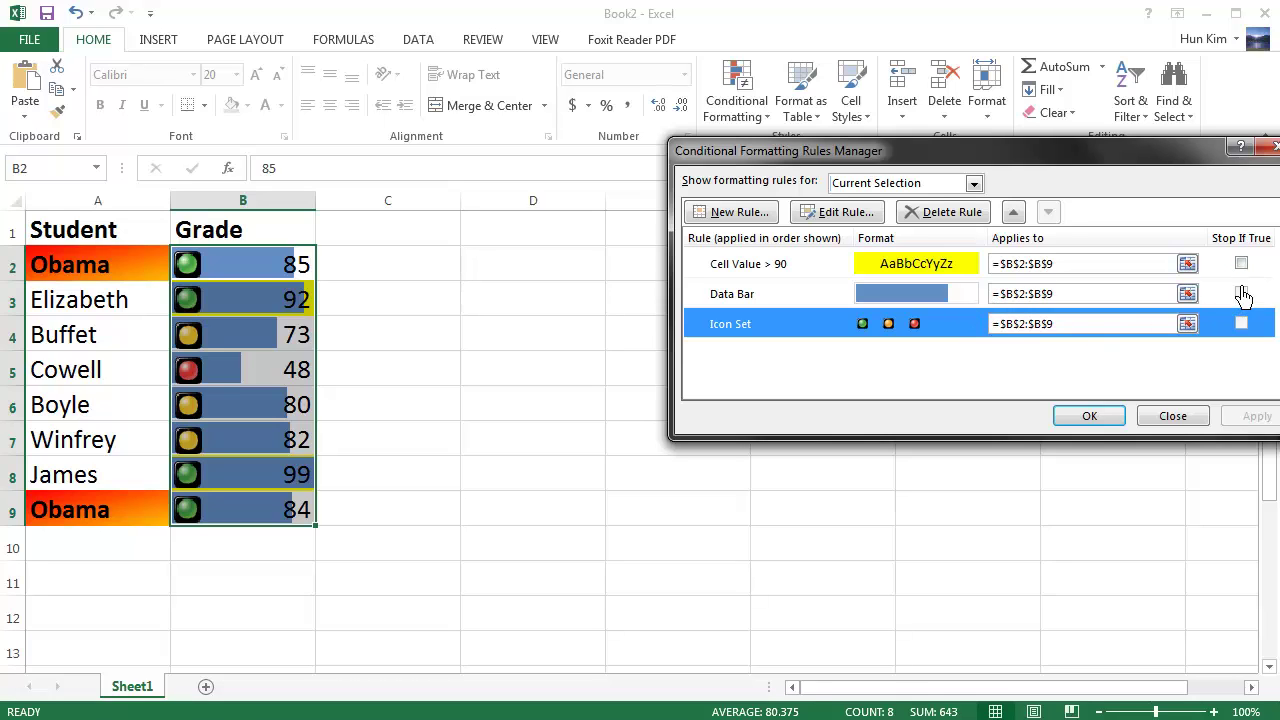
{"action": "left_click", "coordinate": [780, 266]}
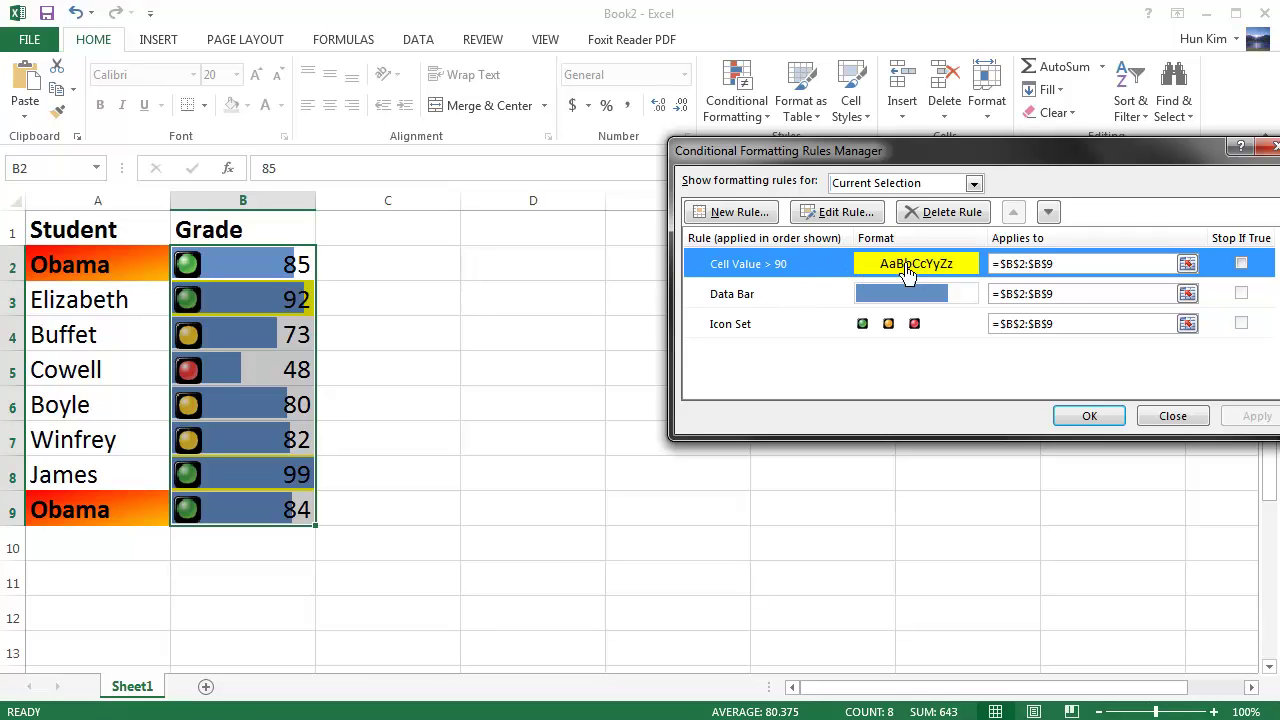
{"action": "left_click", "coordinate": [1239, 265]}
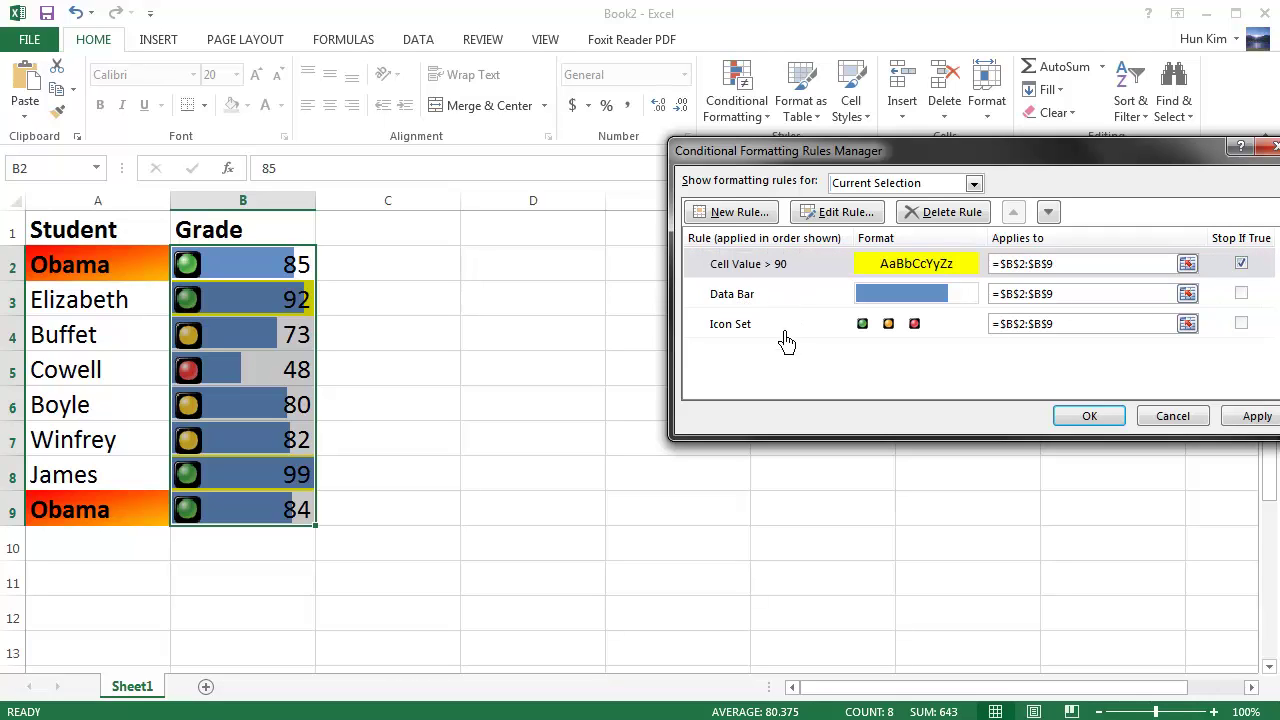
{"action": "left_click", "coordinate": [765, 274]}
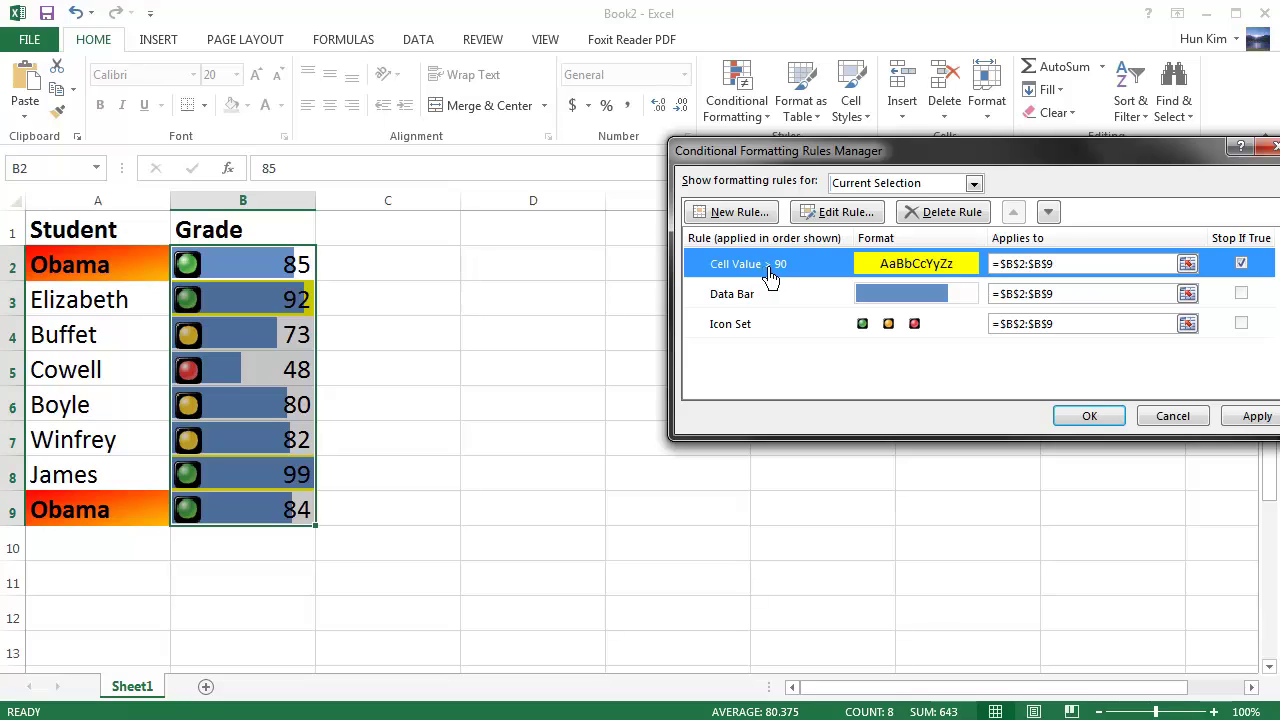
{"action": "left_click", "coordinate": [1050, 215]}
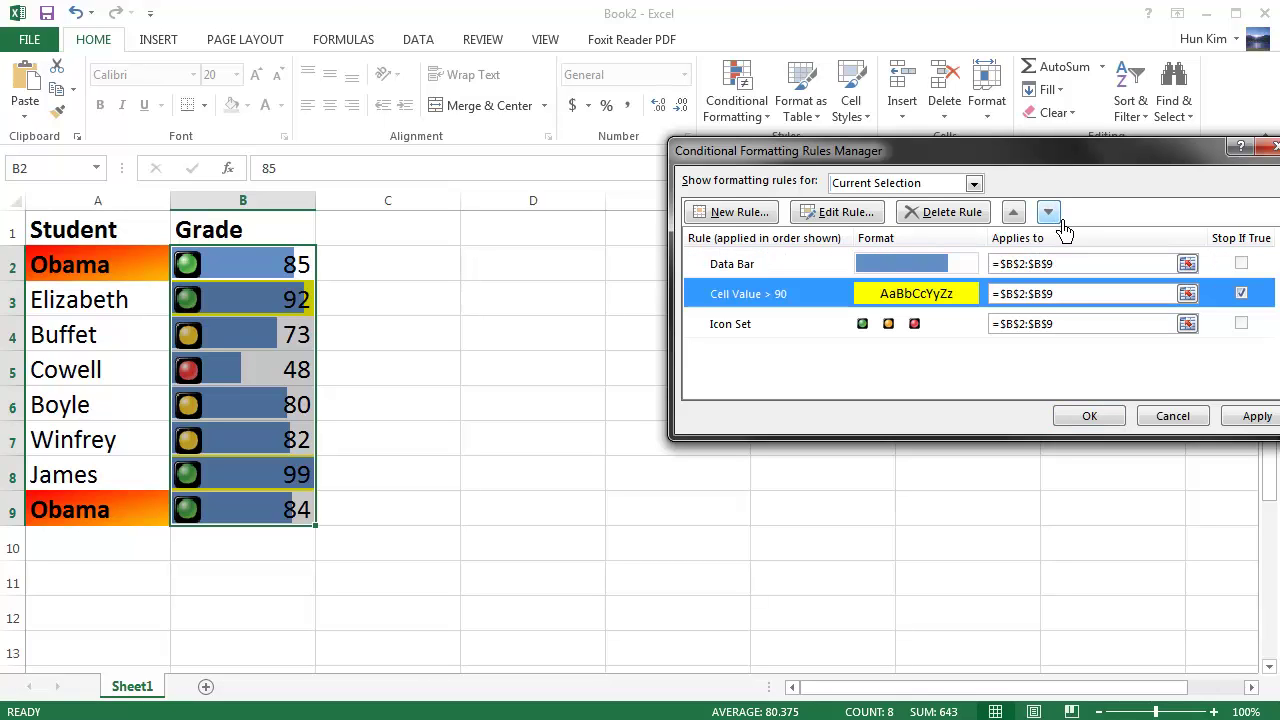
{"action": "left_click", "coordinate": [1049, 214]}
{"action": "left_click", "coordinate": [1016, 213]}
{"action": "left_click", "coordinate": [1241, 294]}
{"action": "left_click", "coordinate": [1262, 272]}
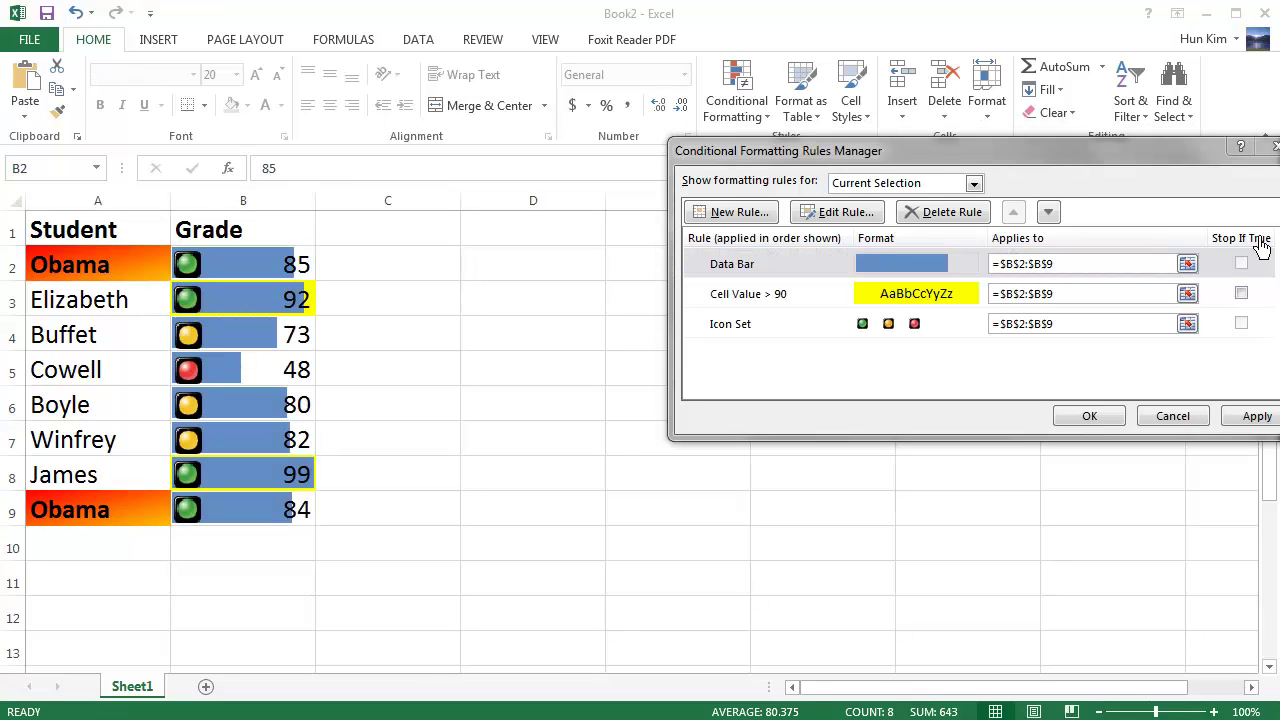
{"action": "left_click", "coordinate": [1258, 273]}
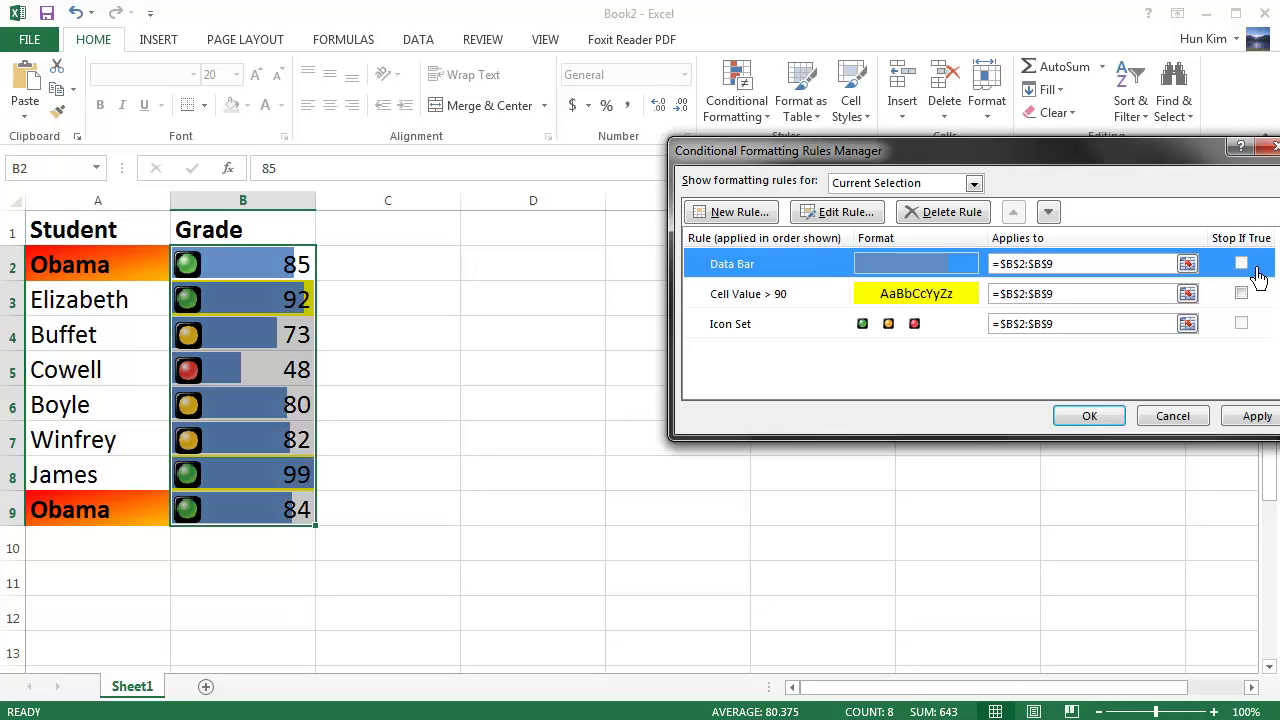
{"action": "double_click", "coordinate": [1258, 275]}
{"action": "left_click", "coordinate": [1164, 513]}
{"action": "left_click", "coordinate": [1241, 293]}
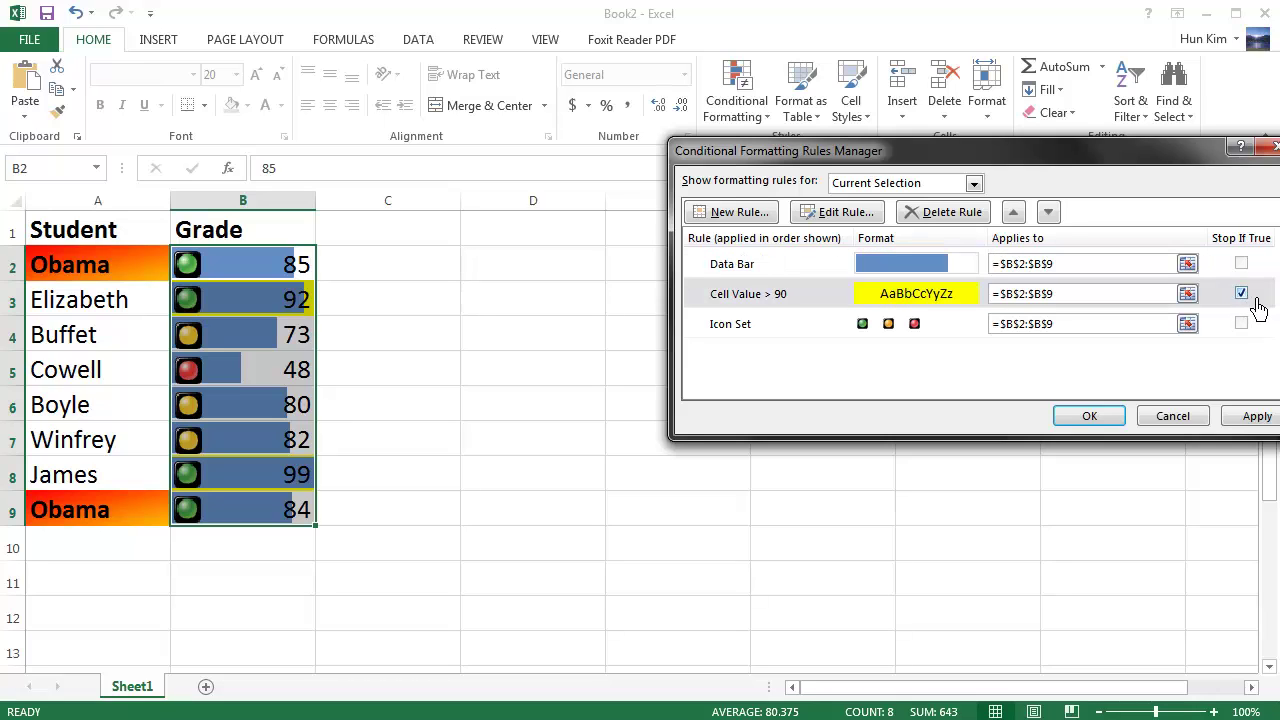
{"action": "left_click", "coordinate": [1243, 294]}
{"action": "left_click", "coordinate": [828, 297]}
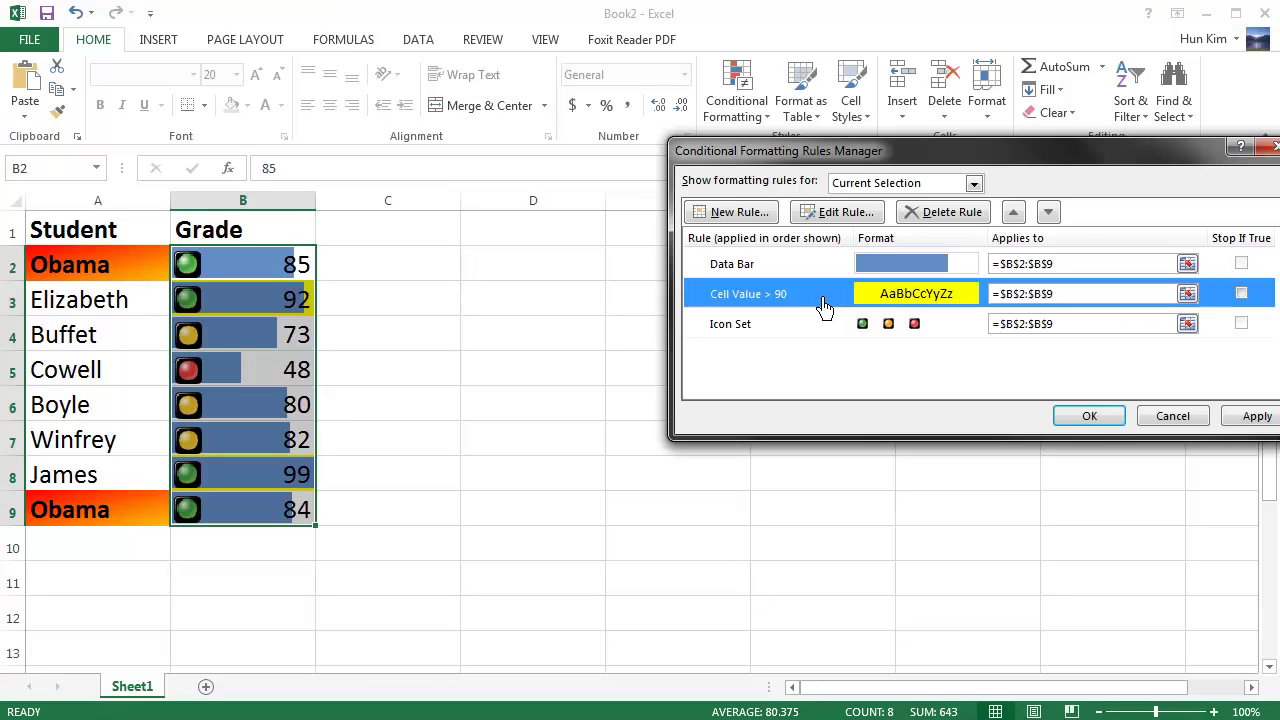
{"action": "left_click", "coordinate": [1020, 216]}
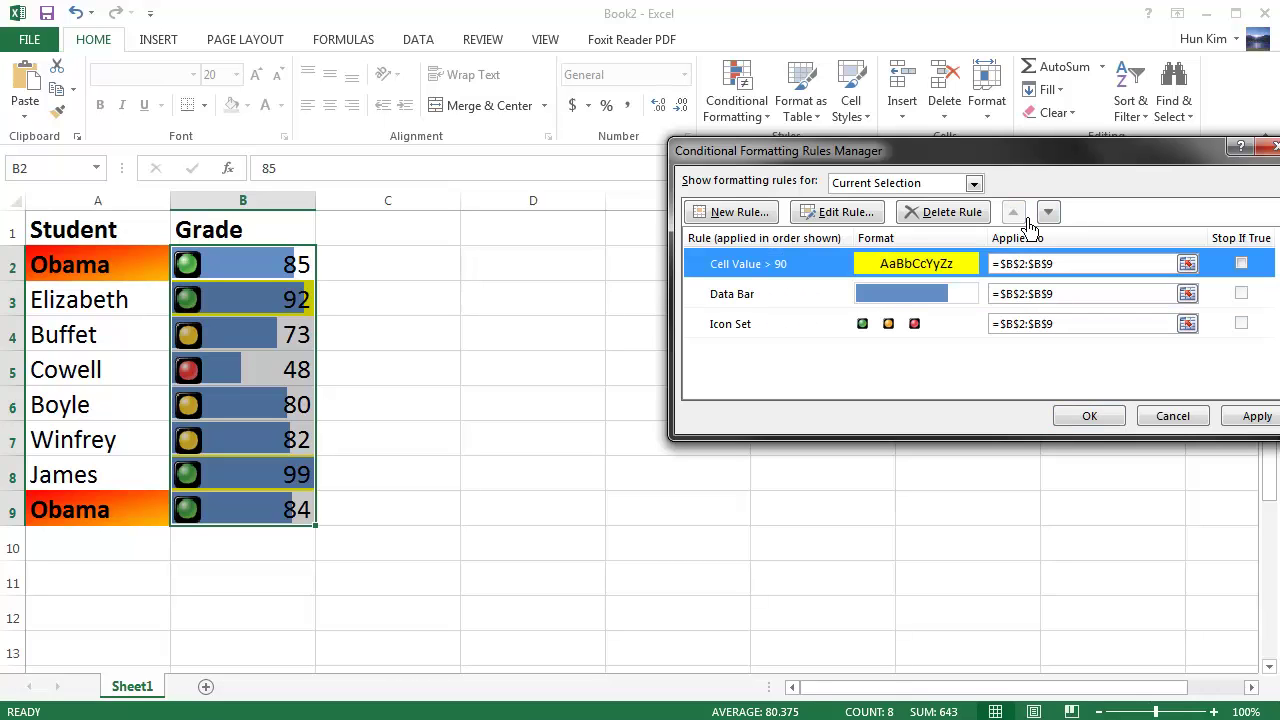
{"action": "left_click", "coordinate": [1242, 264]}
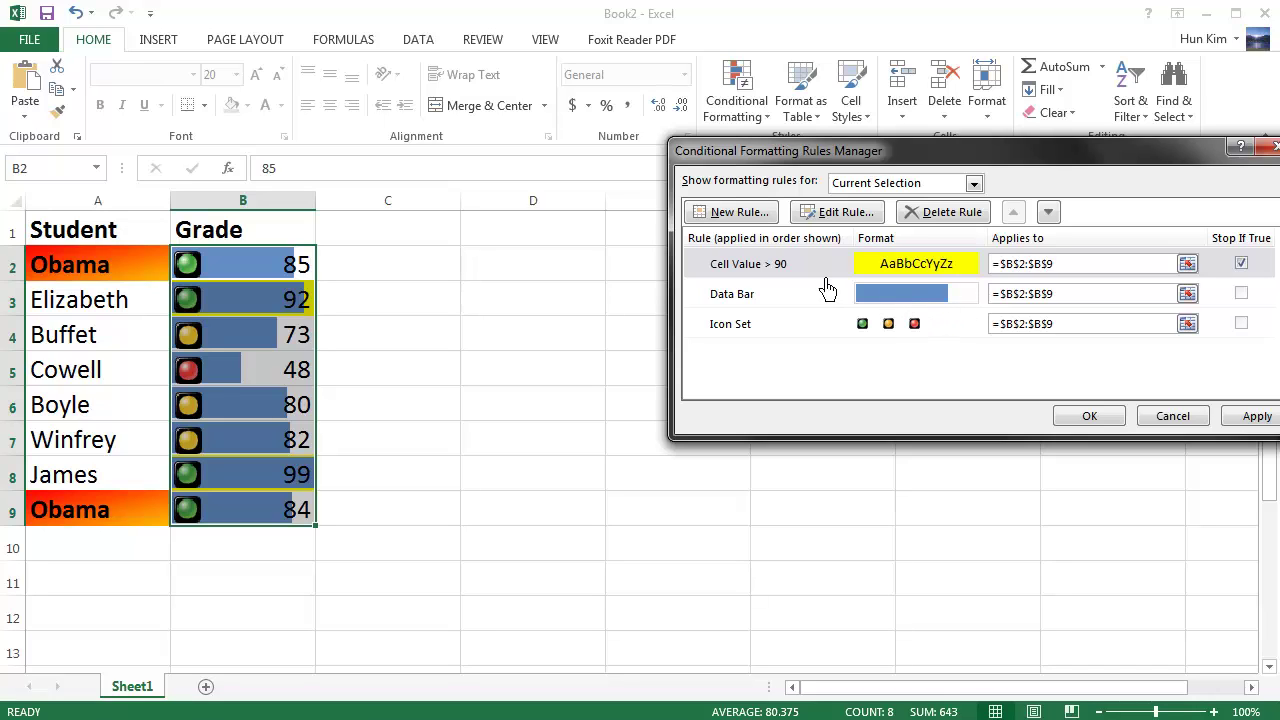
{"action": "left_click", "coordinate": [823, 266]}
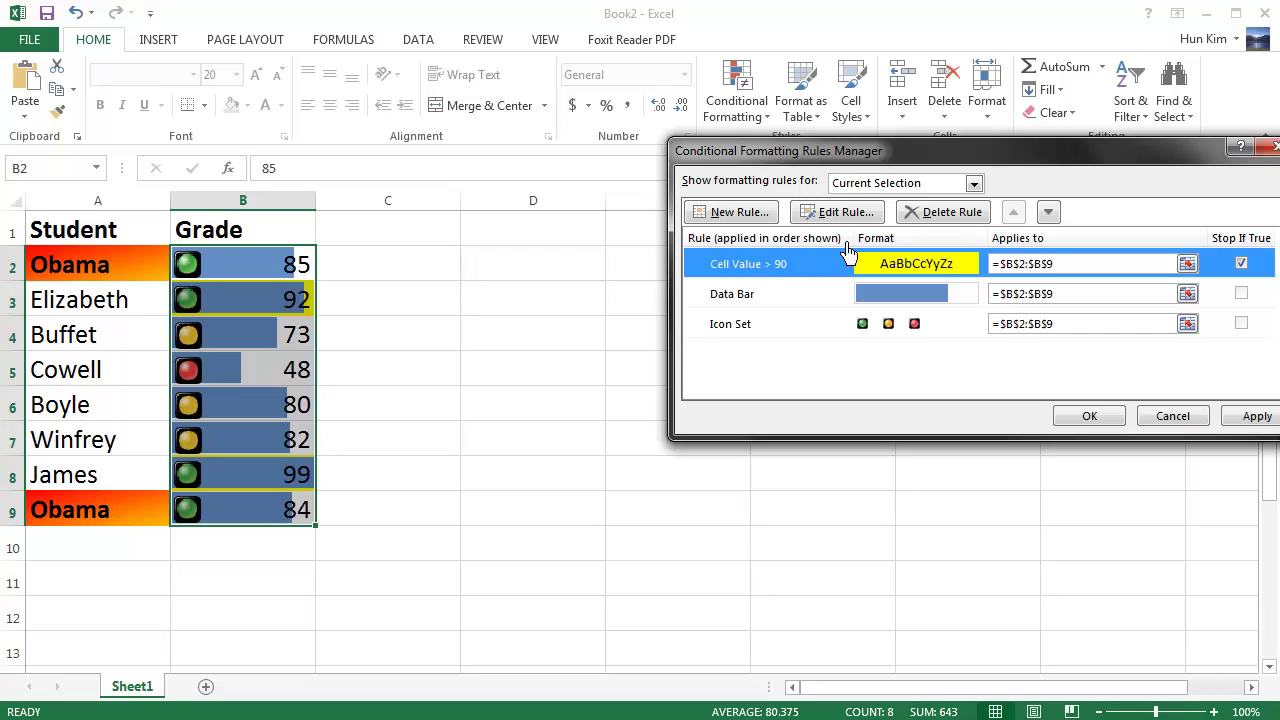
Edit the yellow rule's operator to greater than or equal to, making it Cell Value >= 90
{"action": "left_click", "coordinate": [855, 222]}
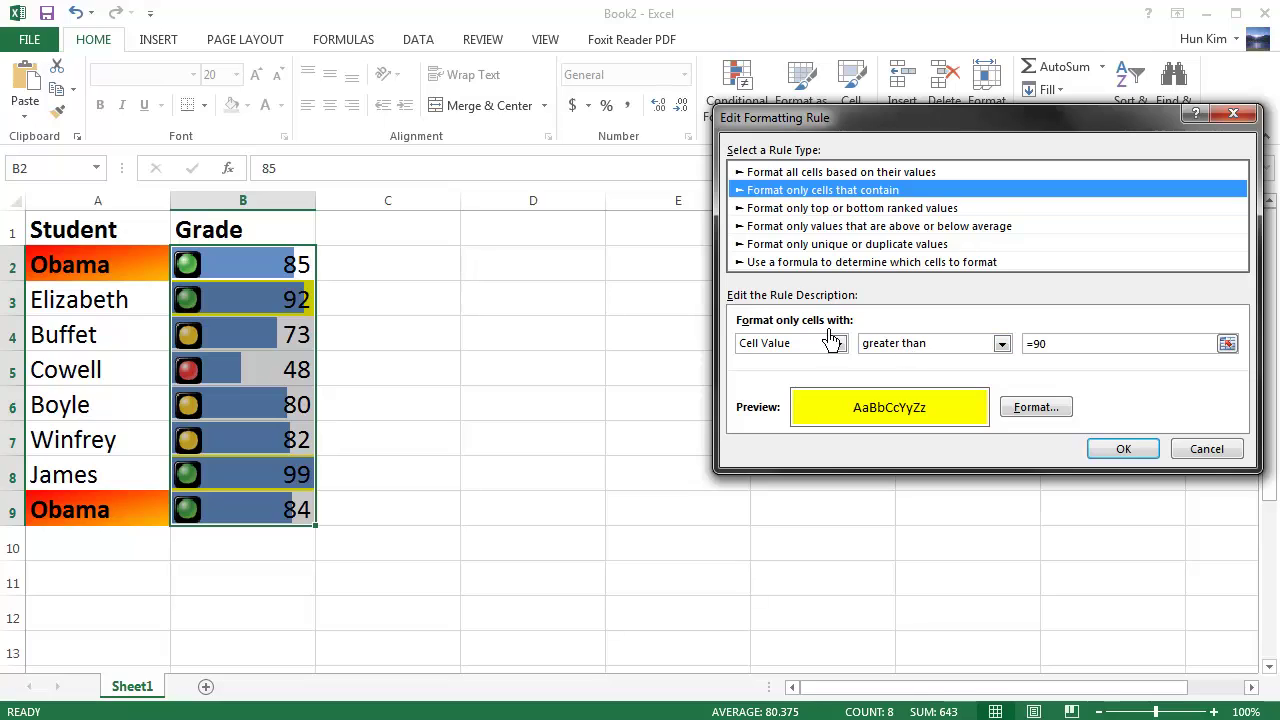
{"action": "left_click", "coordinate": [918, 346]}
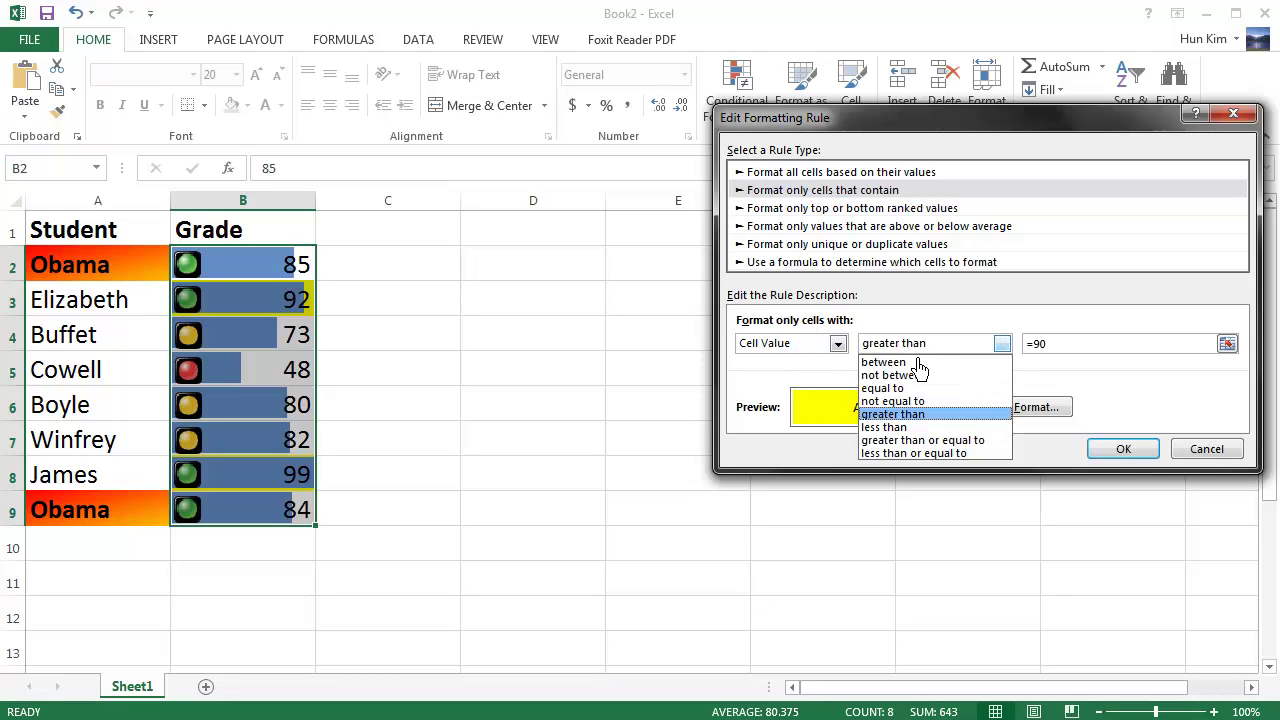
{"action": "left_click", "coordinate": [945, 445]}
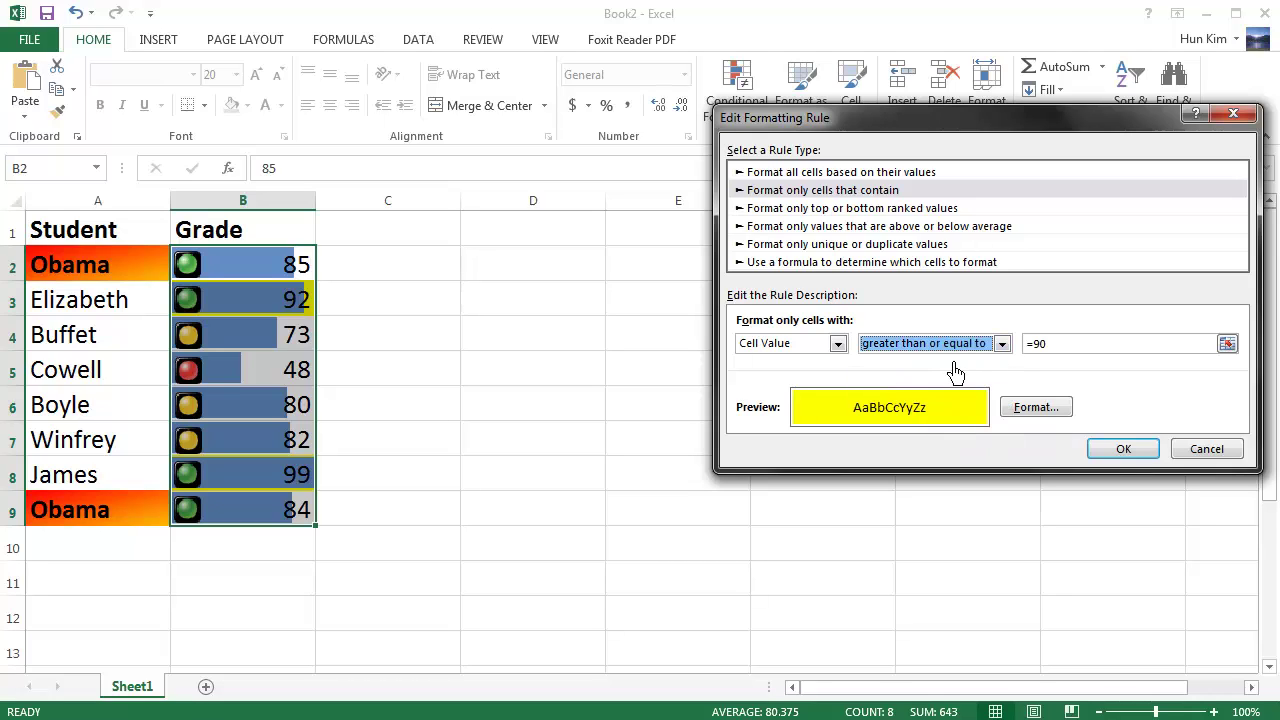
{"action": "left_click", "coordinate": [1123, 452]}
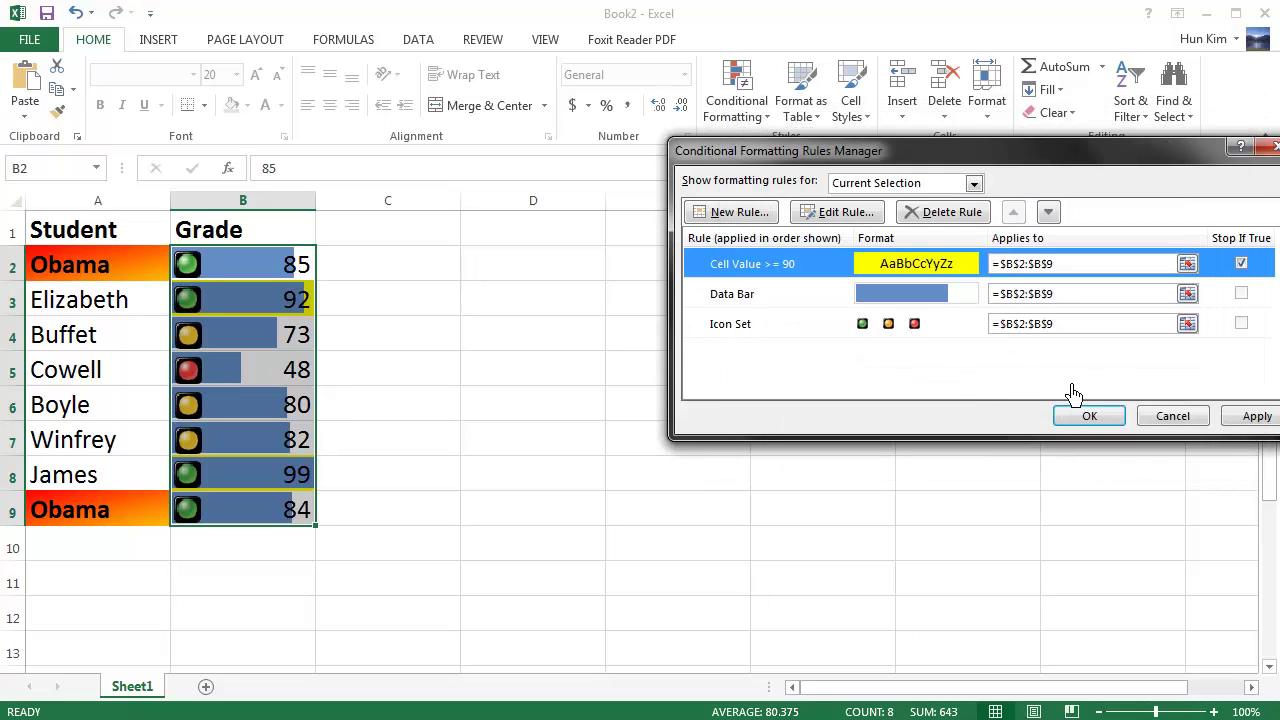
Apply the updated rules and close the Conditional Formatting Rules Manager
{"action": "left_click", "coordinate": [1263, 418]}
{"action": "left_click", "coordinate": [1117, 421]}
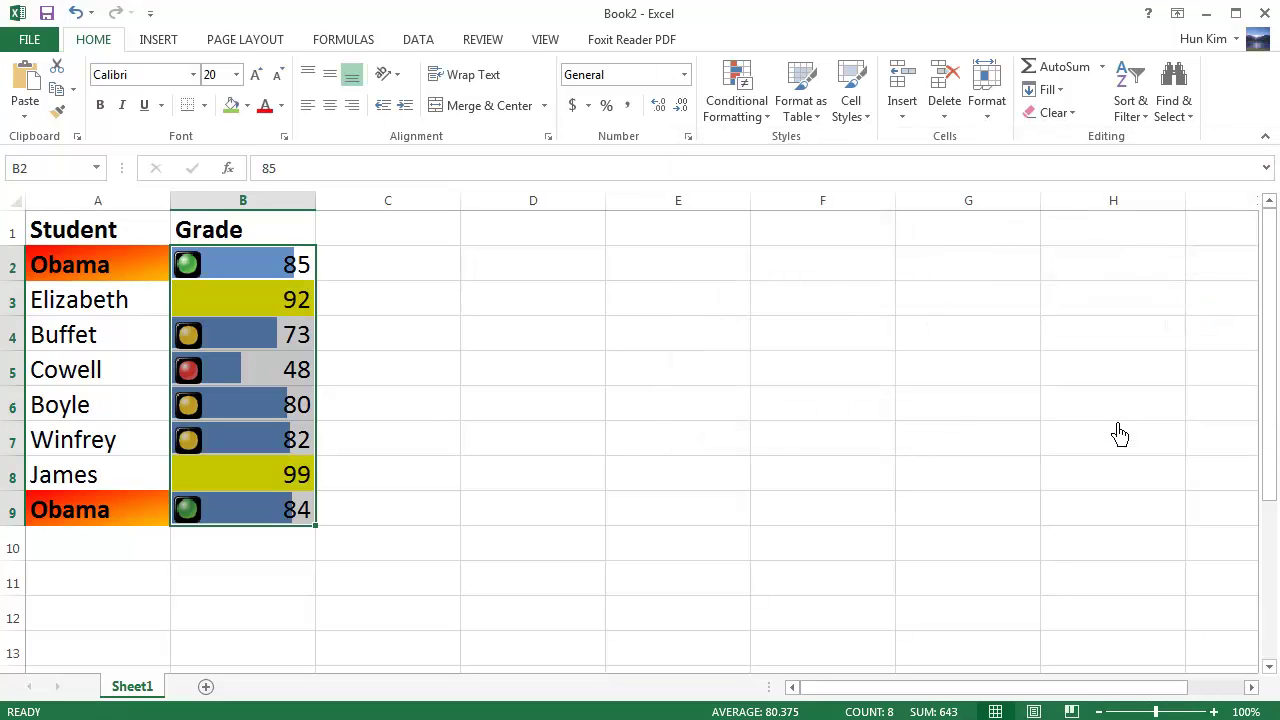
{"action": "left_click", "coordinate": [622, 416]}
Check that grades 92 in B3 and 99 in B8 show only yellow fill, no icons or bars
{"action": "left_click", "coordinate": [250, 308]}
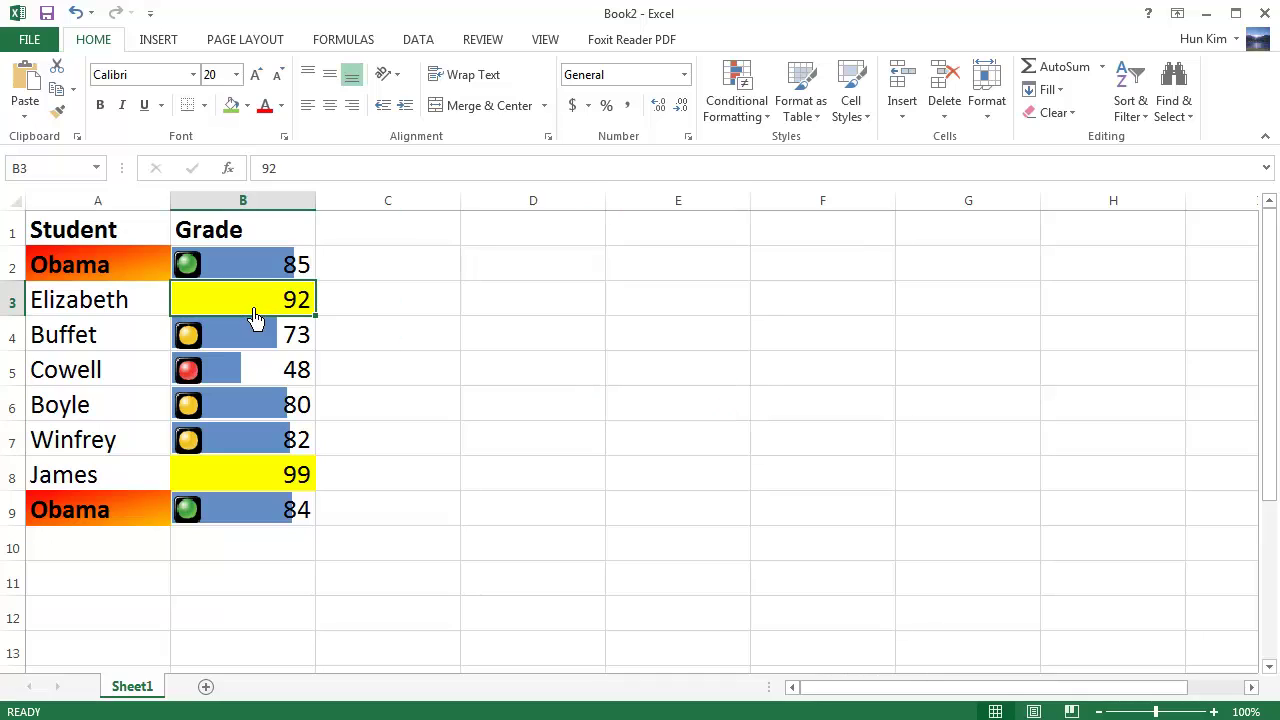
{"action": "left_click", "coordinate": [268, 483]}
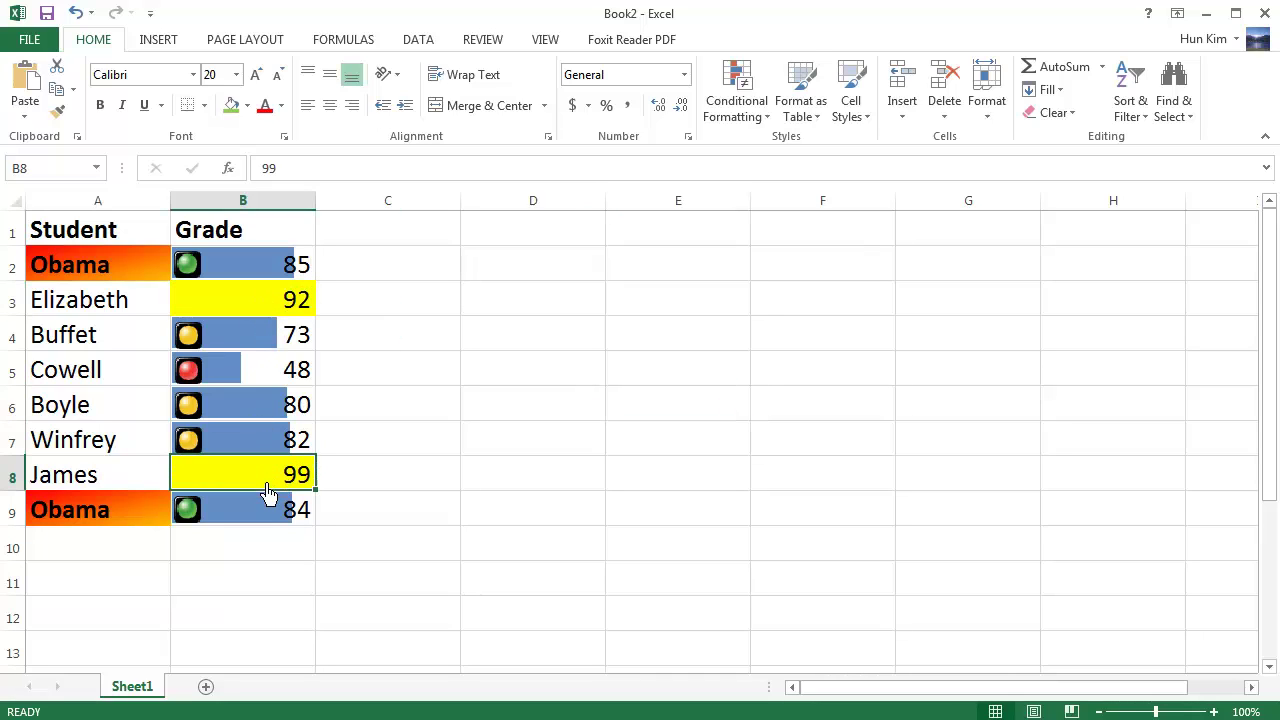
{"action": "left_click", "coordinate": [230, 308]}
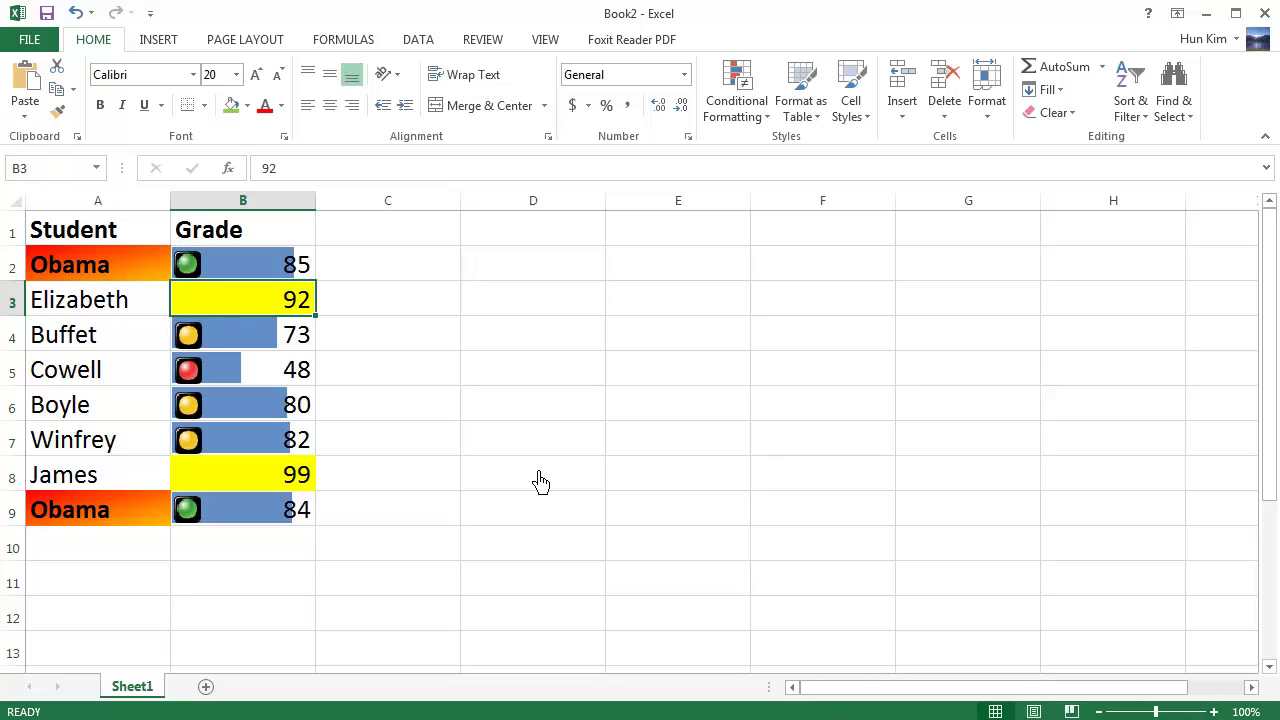
Change B3's grade from 92 to 75 and confirm it shows an icon and data bar
{"action": "type", "text": "75"}
{"action": "key", "text": "Return"}
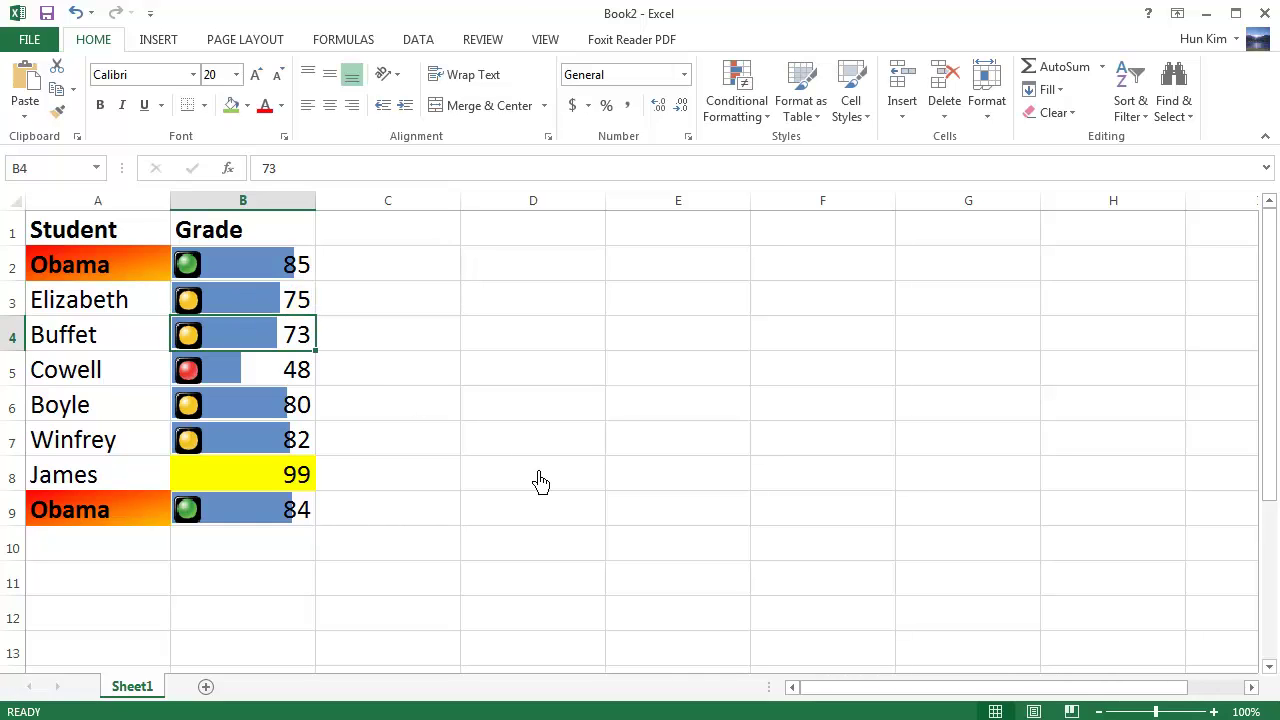
{"action": "left_click", "coordinate": [288, 306]}
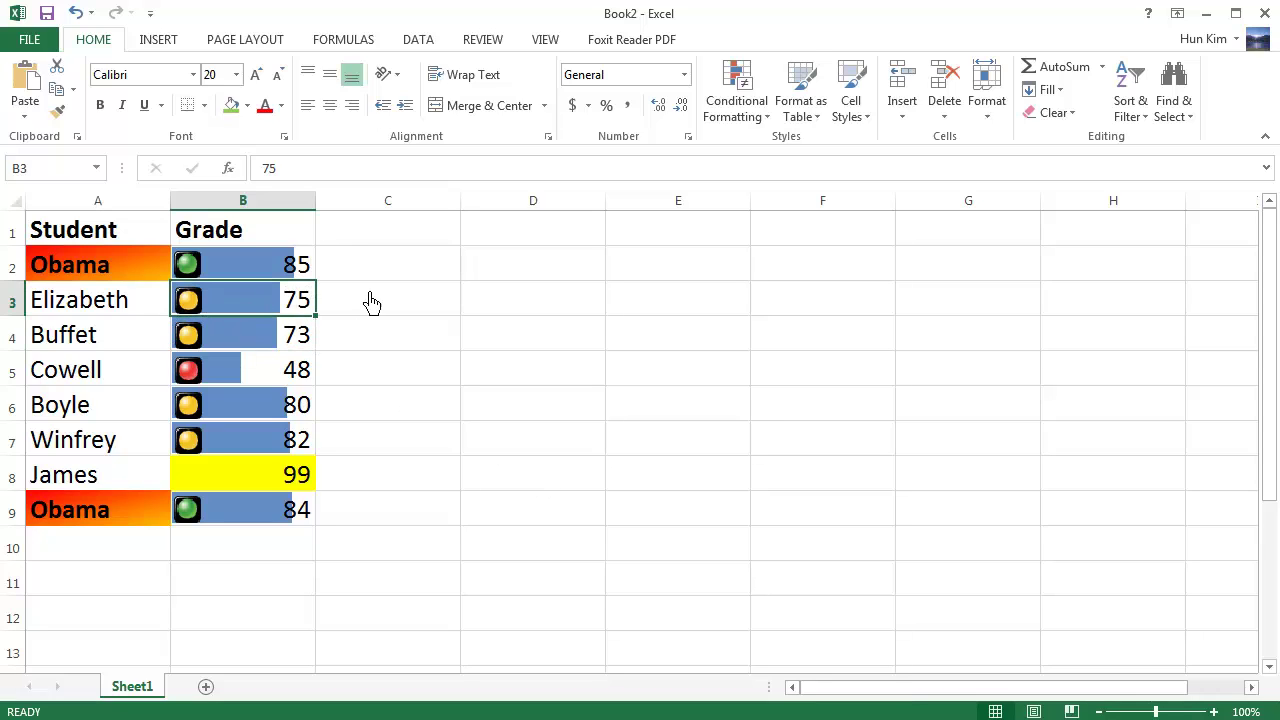